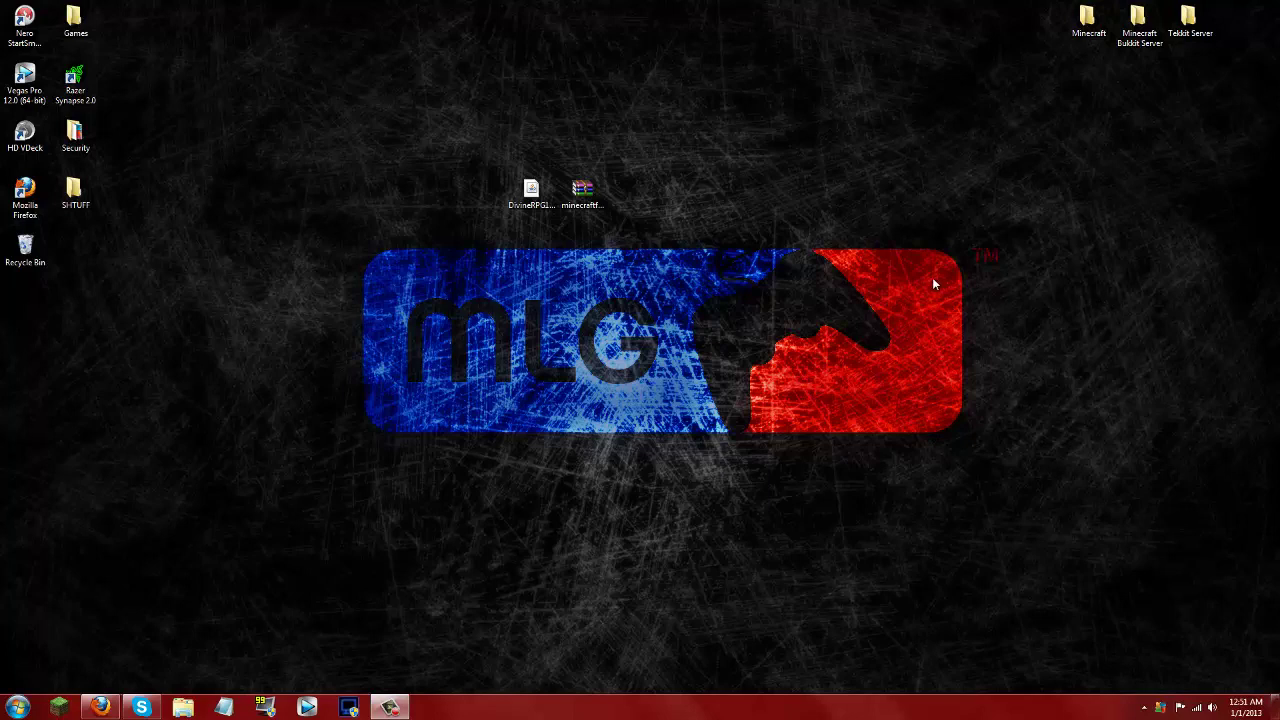
# - Point out the downloaded DivineRPG jar on the desktop
pyautogui.click(531, 192)
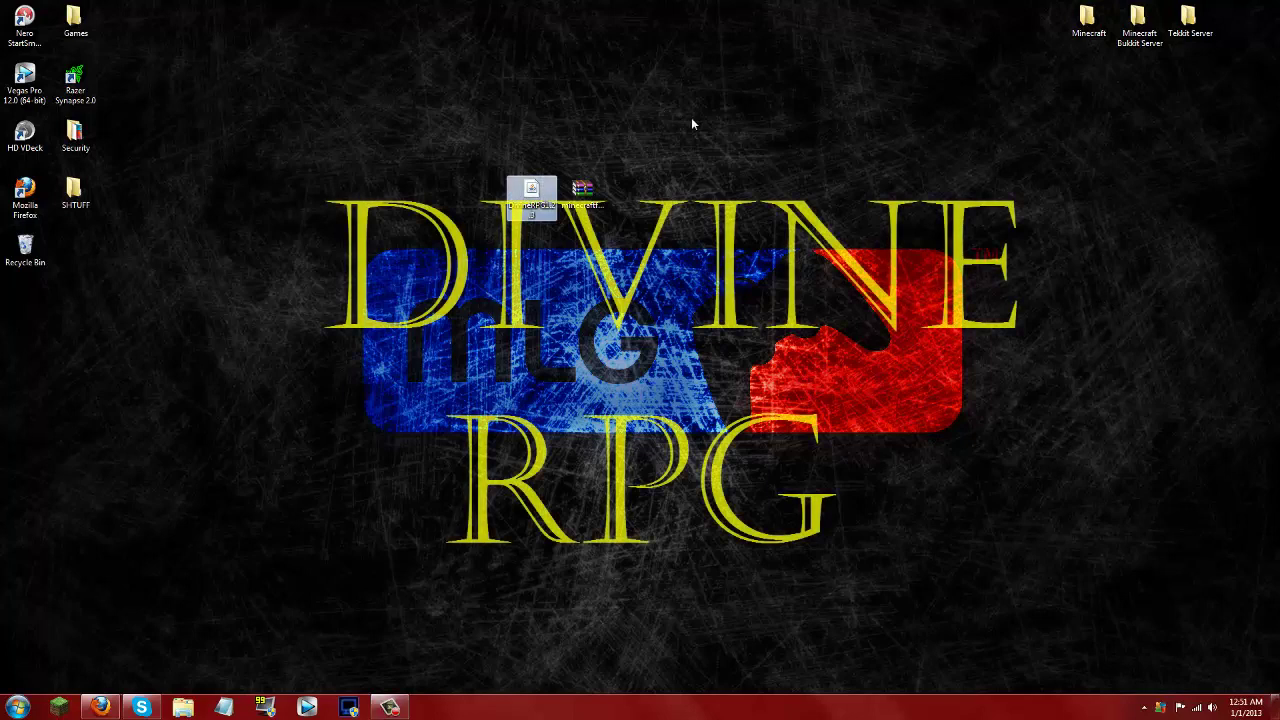
pyautogui.click(734, 130)
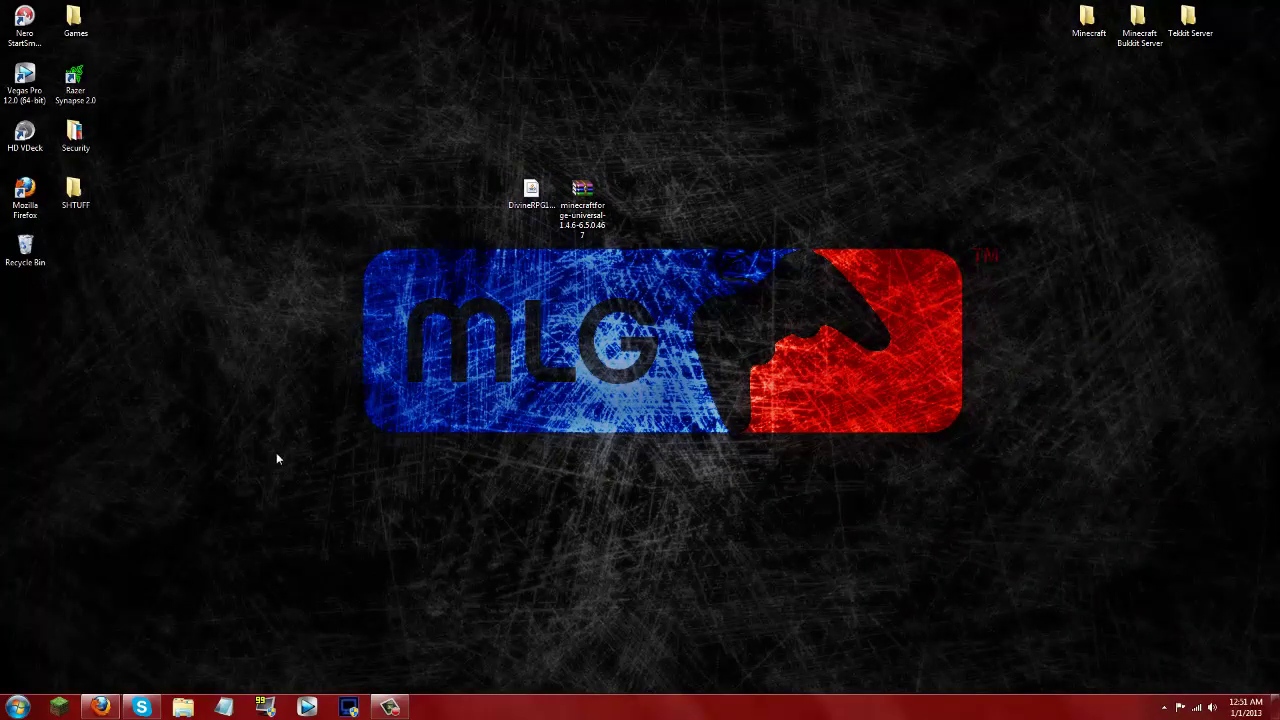
pyautogui.click(531, 200)
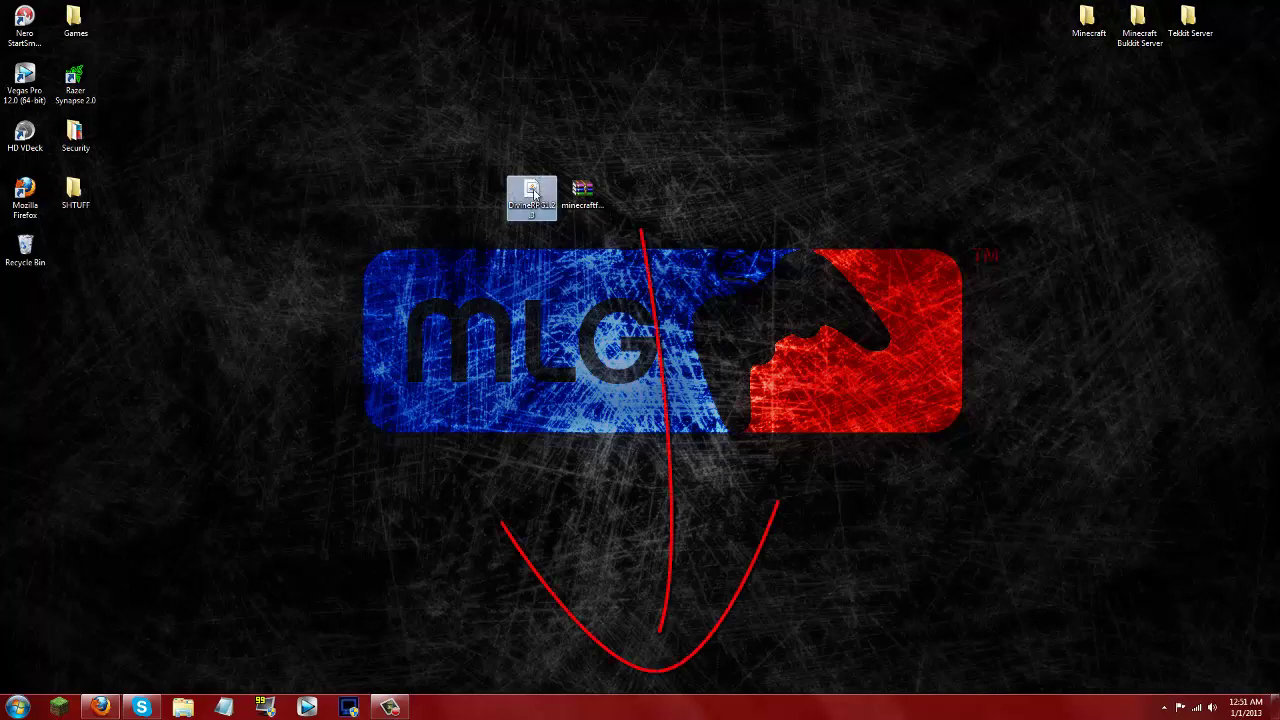
# - Follow the DivineRPG forum topic's Download Here link to the 1.2.3 FileDropper page
pyautogui.click(100, 707)
pyautogui.click(160, 8)
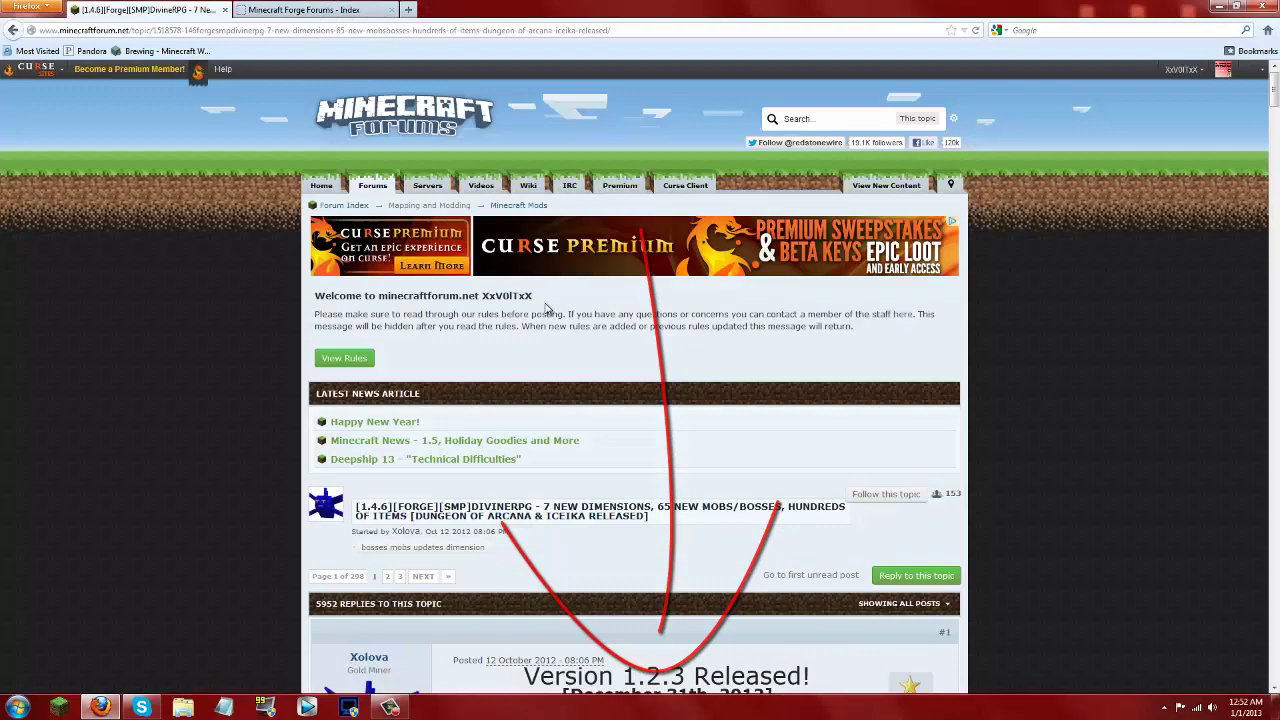
pyautogui.moveTo(1273, 100)
pyautogui.mouseDown()
pyautogui.moveTo(1255, 290)
pyautogui.moveTo(1247, 280)
pyautogui.mouseUp()
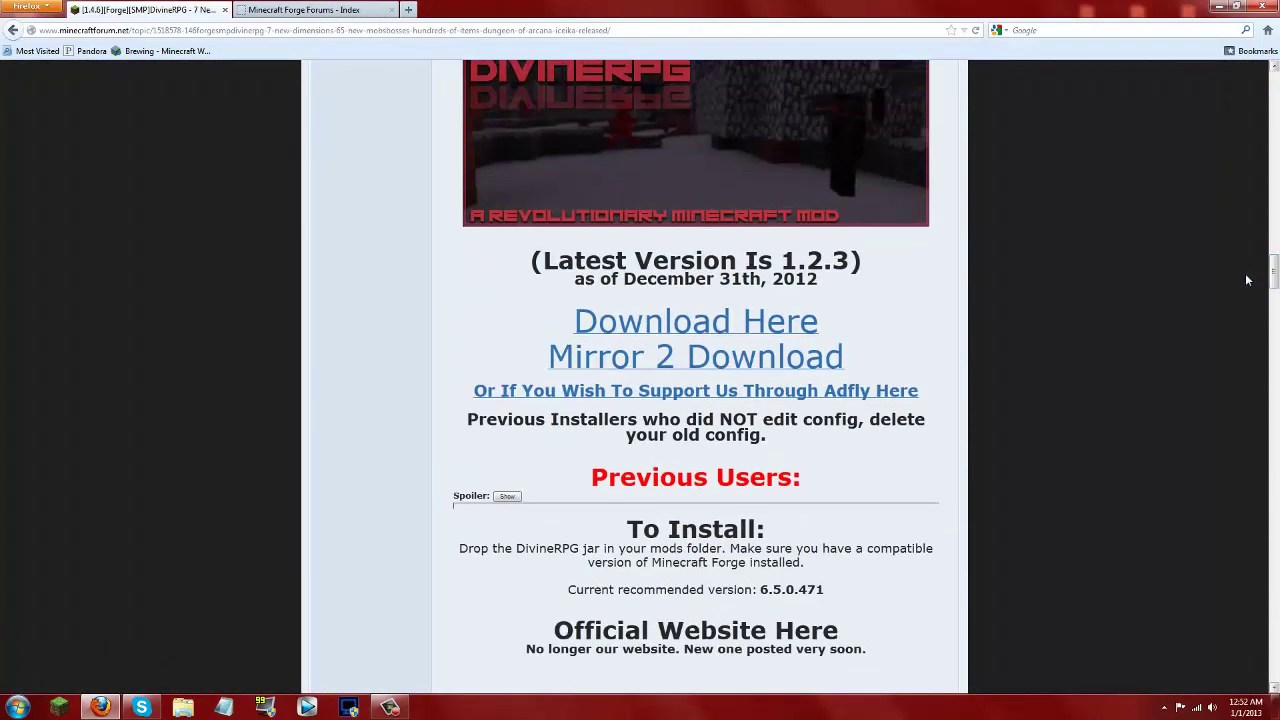
pyautogui.click(688, 323)
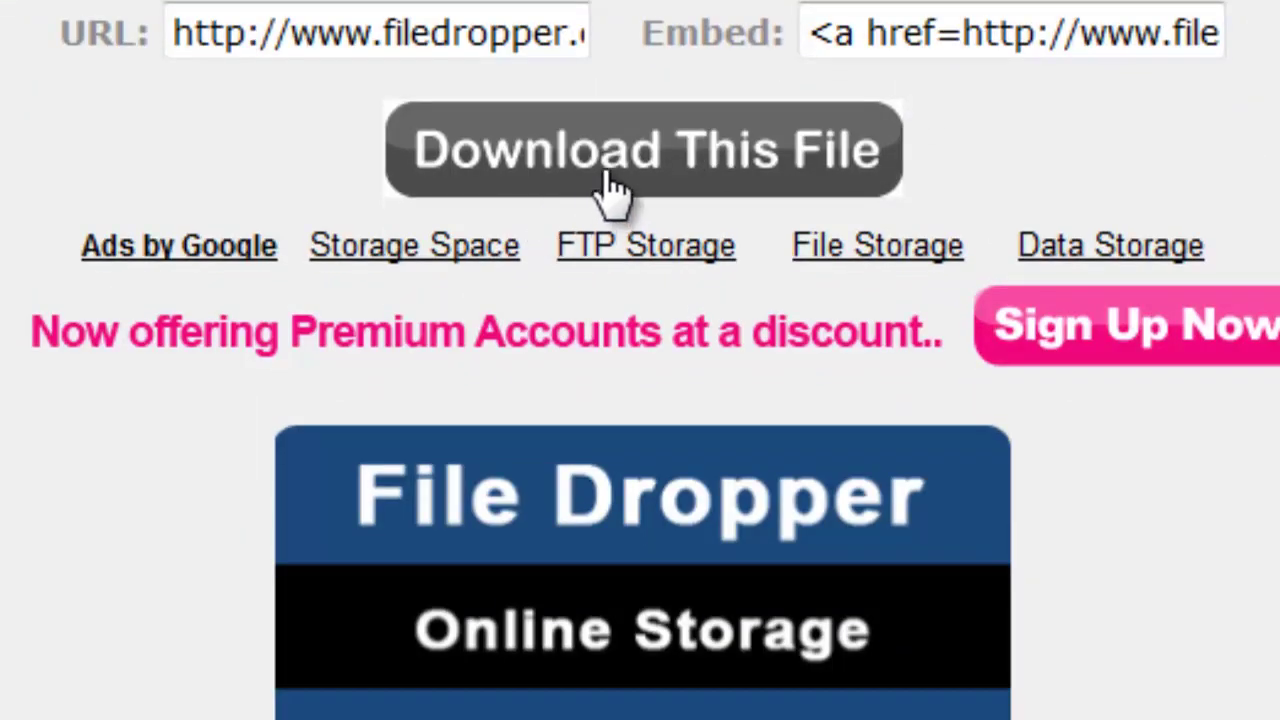
# - Request the DivineRPG jar with the shown verification characters, then return to Minecraft Forge Forums
pyautogui.click(612, 185)
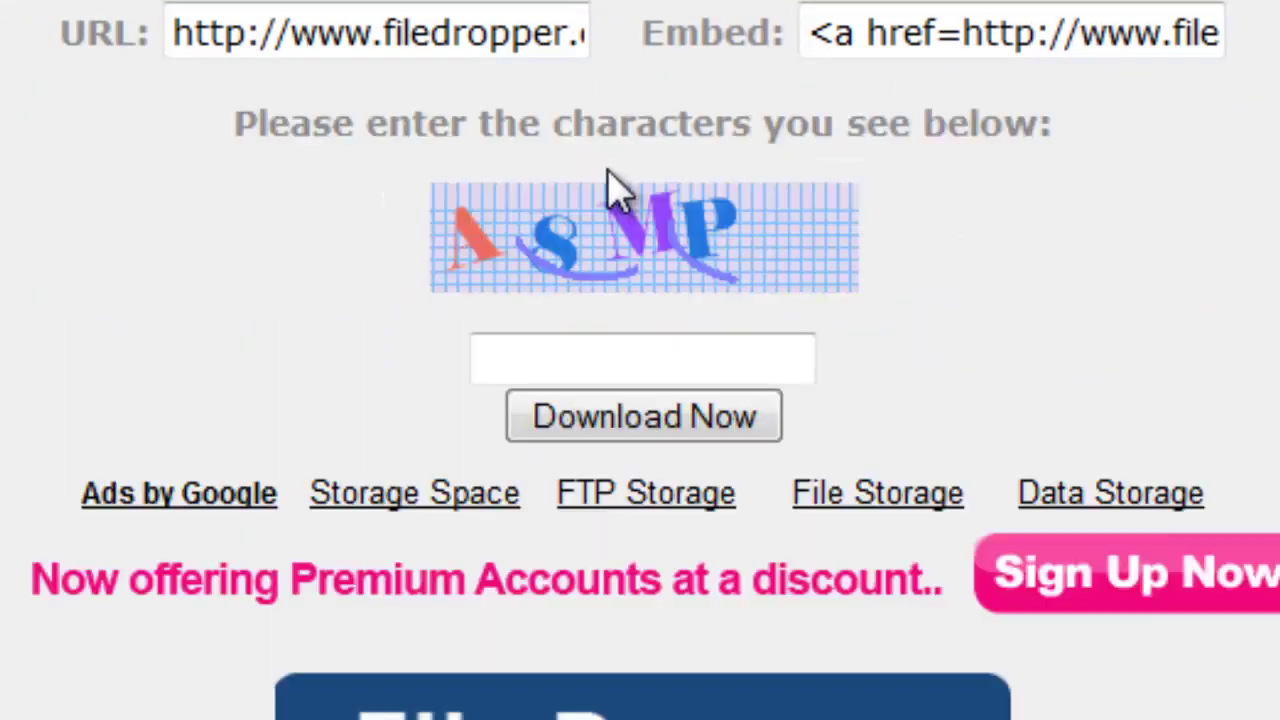
pyautogui.click(668, 364)
pyautogui.write('ASM')
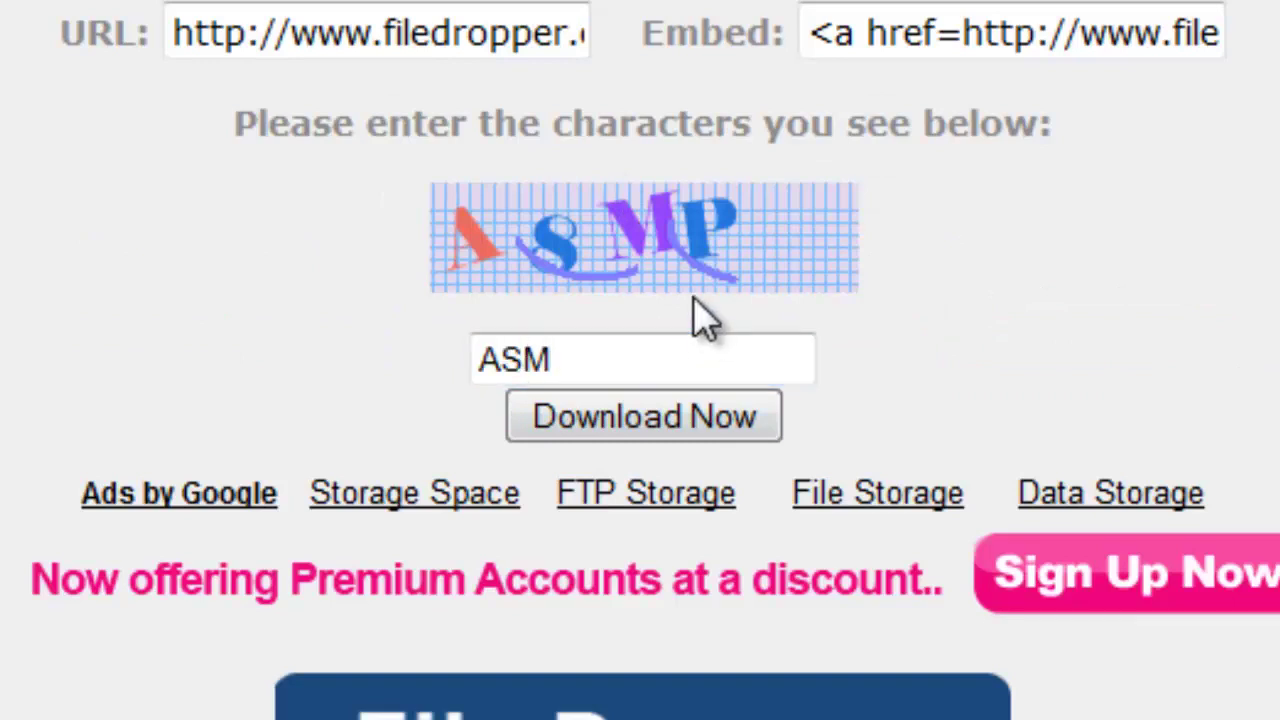
pyautogui.write('P')
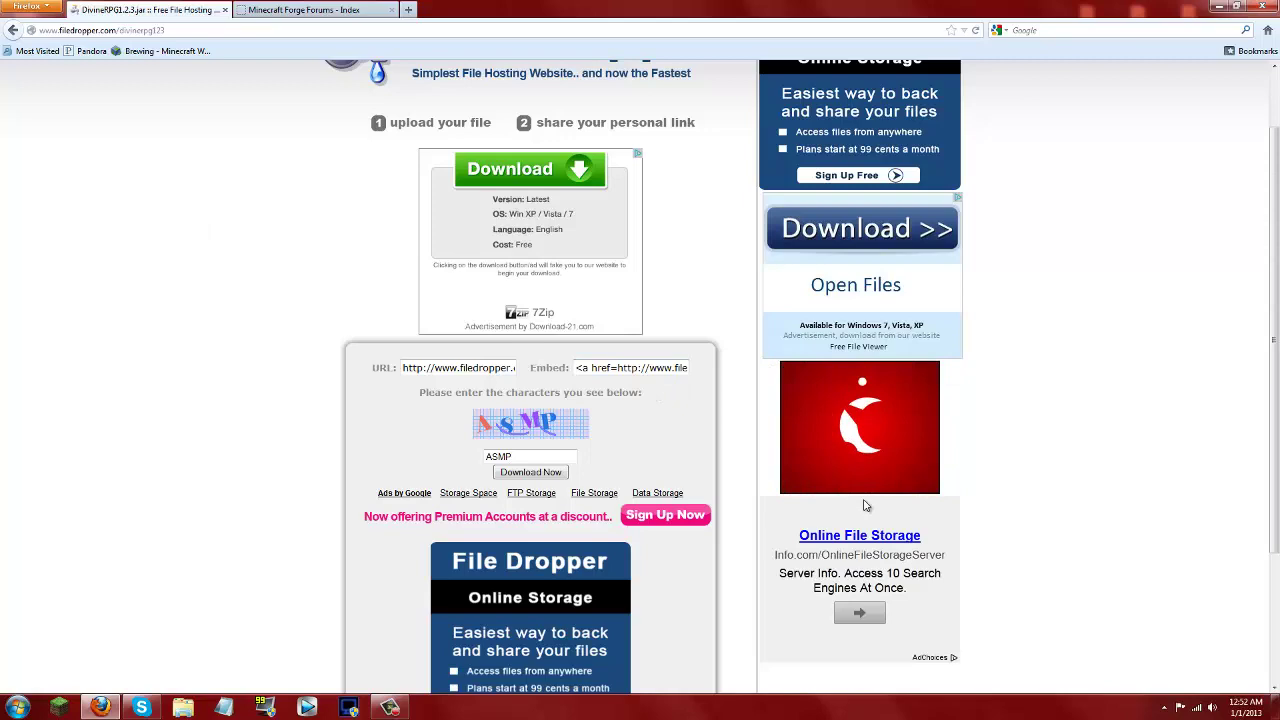
pyautogui.click(297, 10)
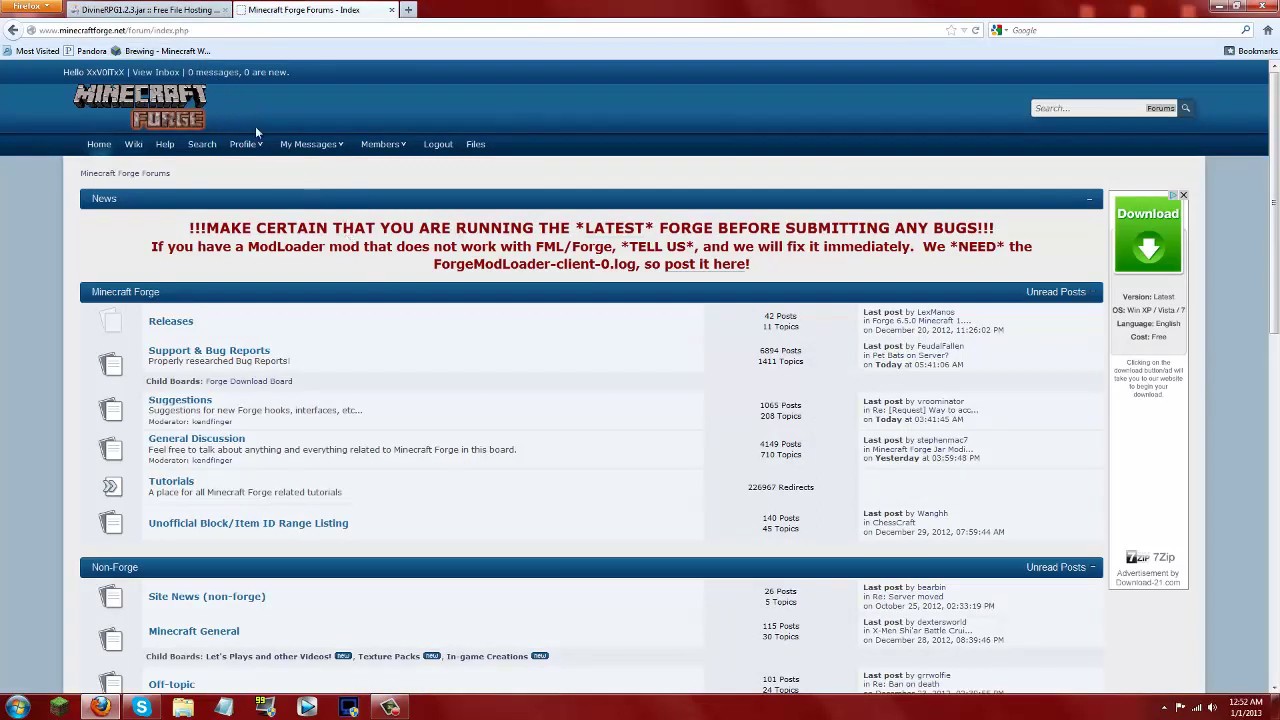
# - Open the Releases board and its Forge 6.5.0 Minecraft 1.4.6 topic
pyautogui.click(186, 323)
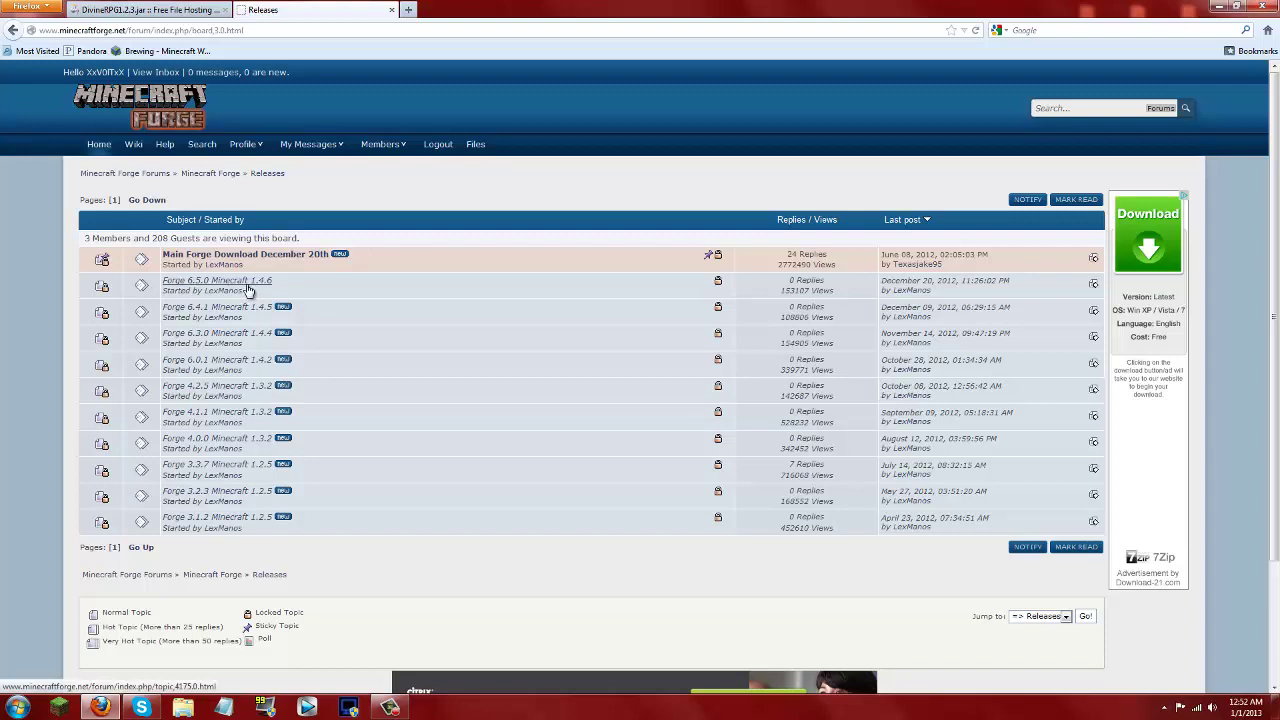
pyautogui.click(249, 290)
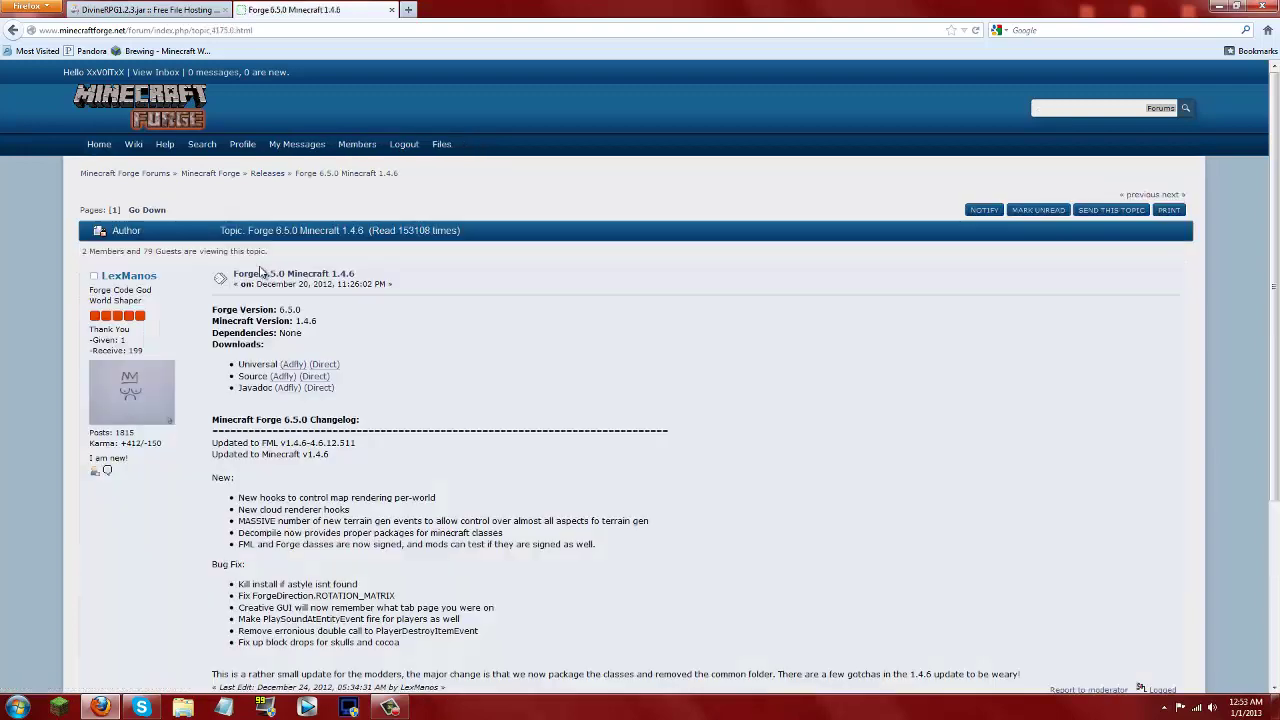
pyautogui.click(262, 272)
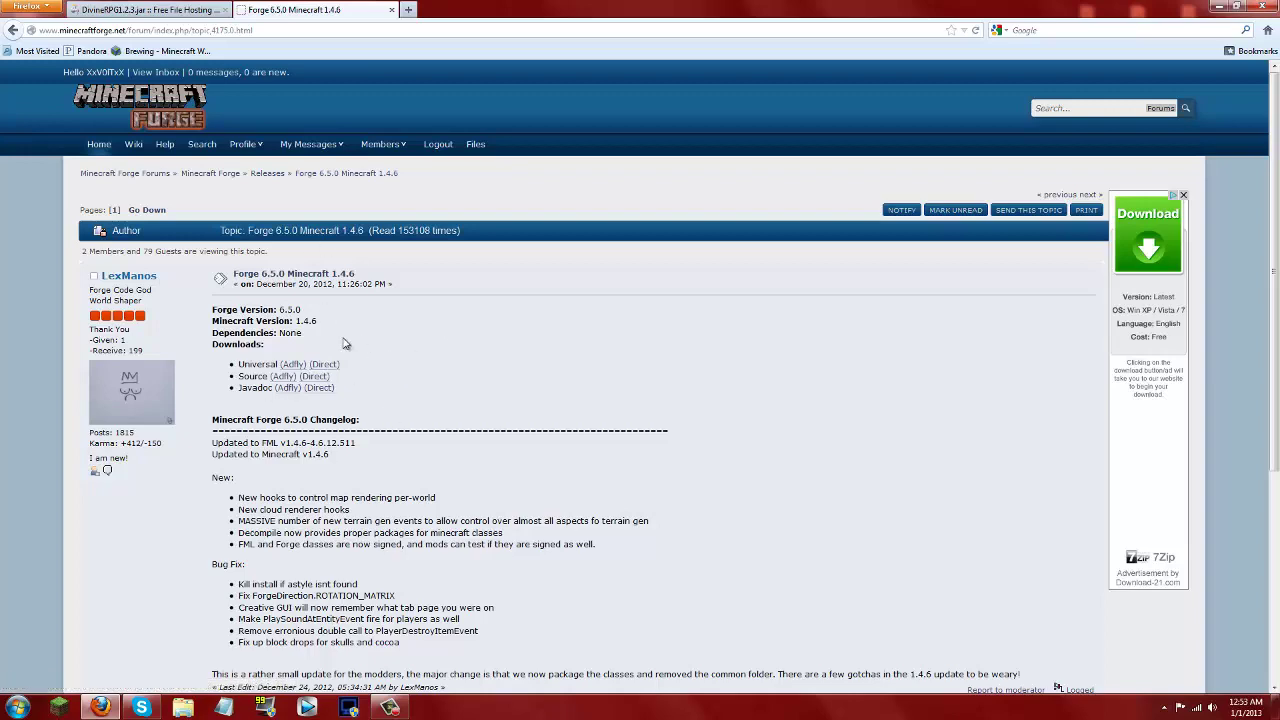
# - Set the Minecraft launcher to Force update on next login, then close the launcher
pyautogui.click(1276, 706)
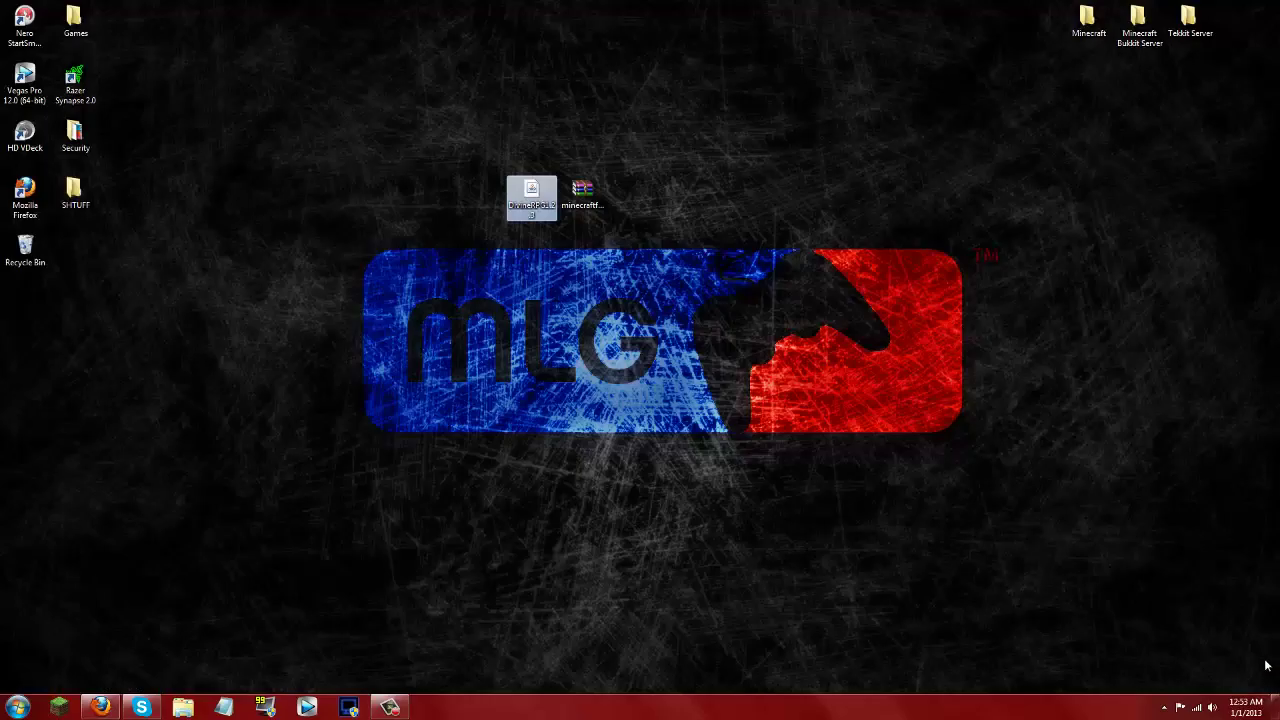
pyautogui.click(926, 293)
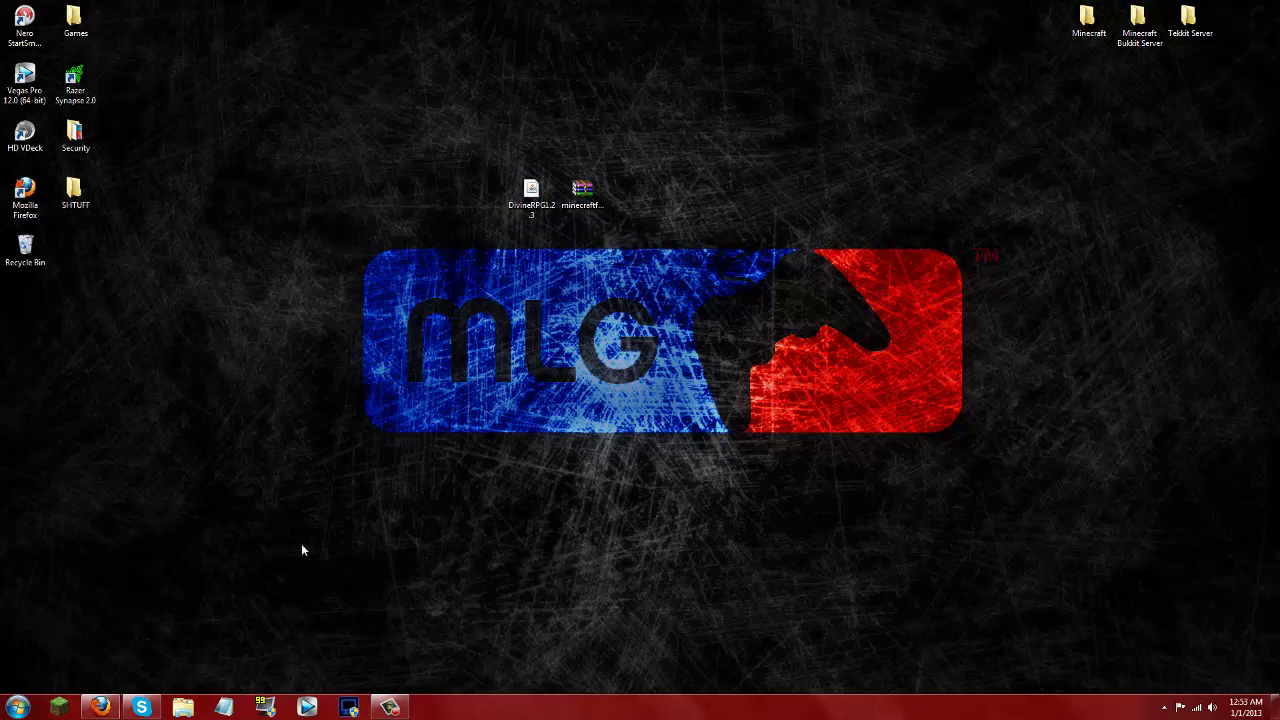
pyautogui.click(59, 707)
pyautogui.click(893, 466)
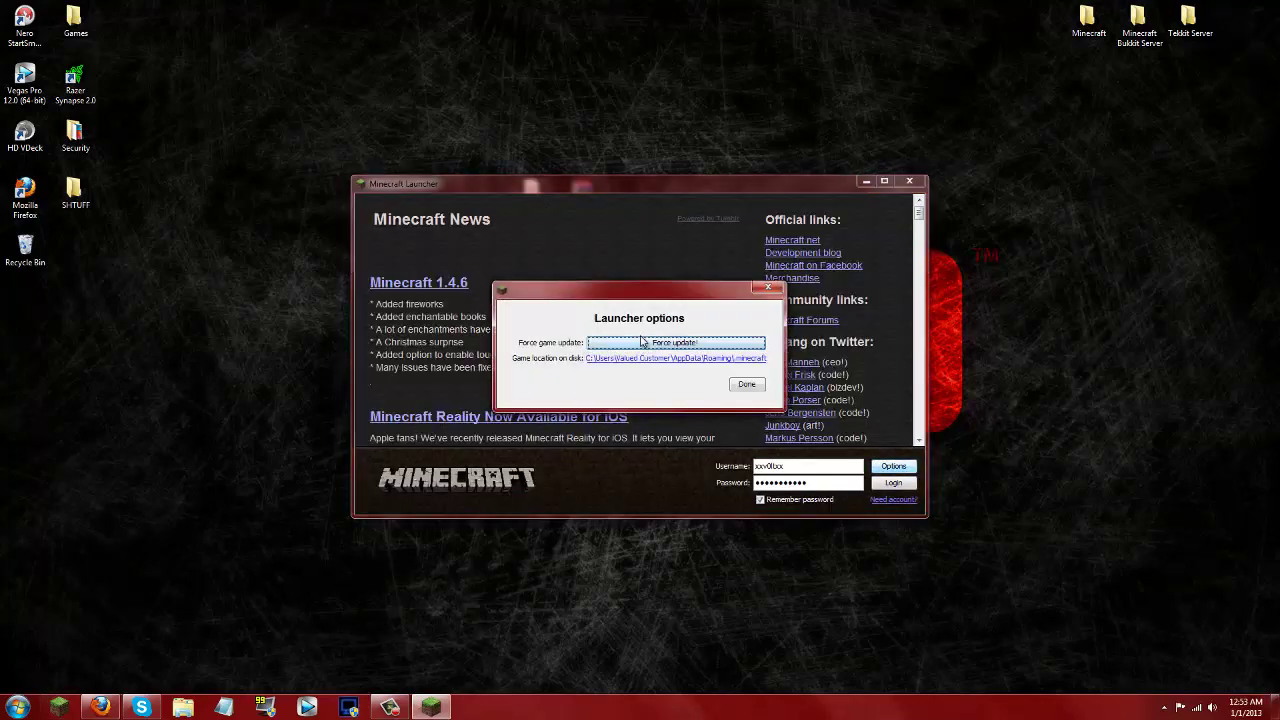
pyautogui.click(645, 342)
pyautogui.click(748, 387)
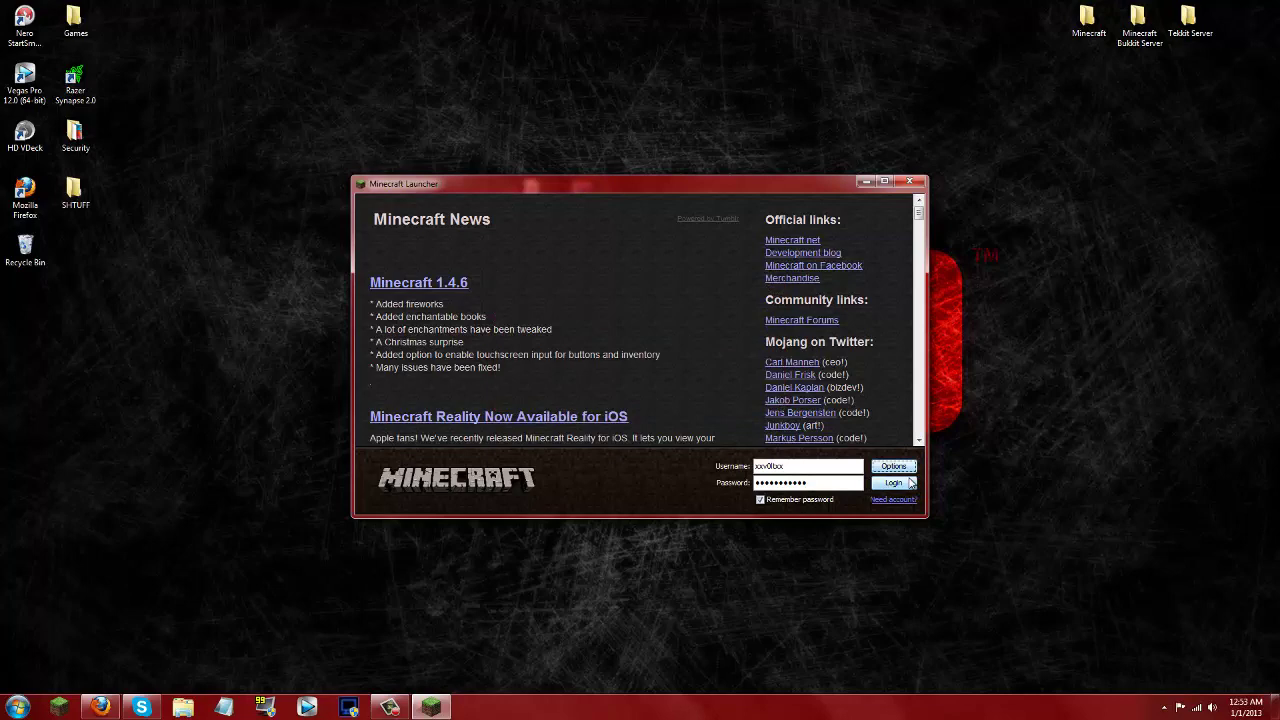
pyautogui.click(910, 181)
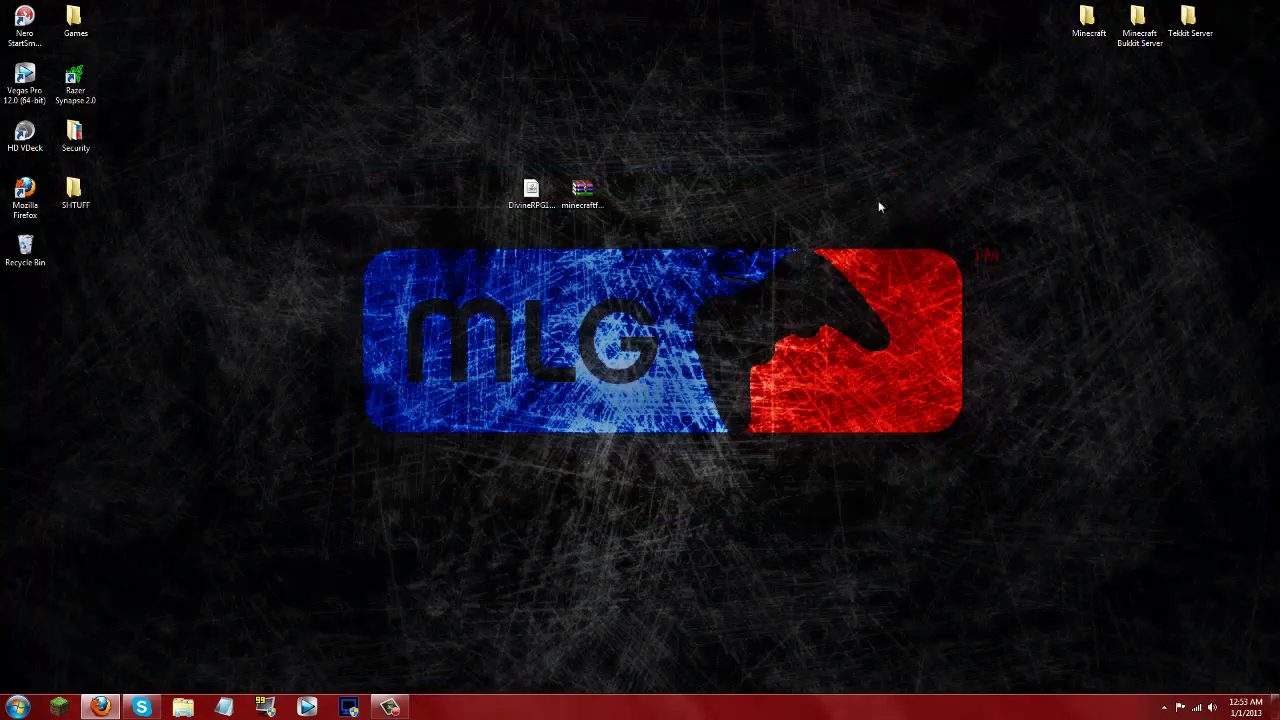
# - Search %appdata% from Start and browse to Roaming > .minecraft > bin
pyautogui.click(18, 708)
pyautogui.click(66, 673)
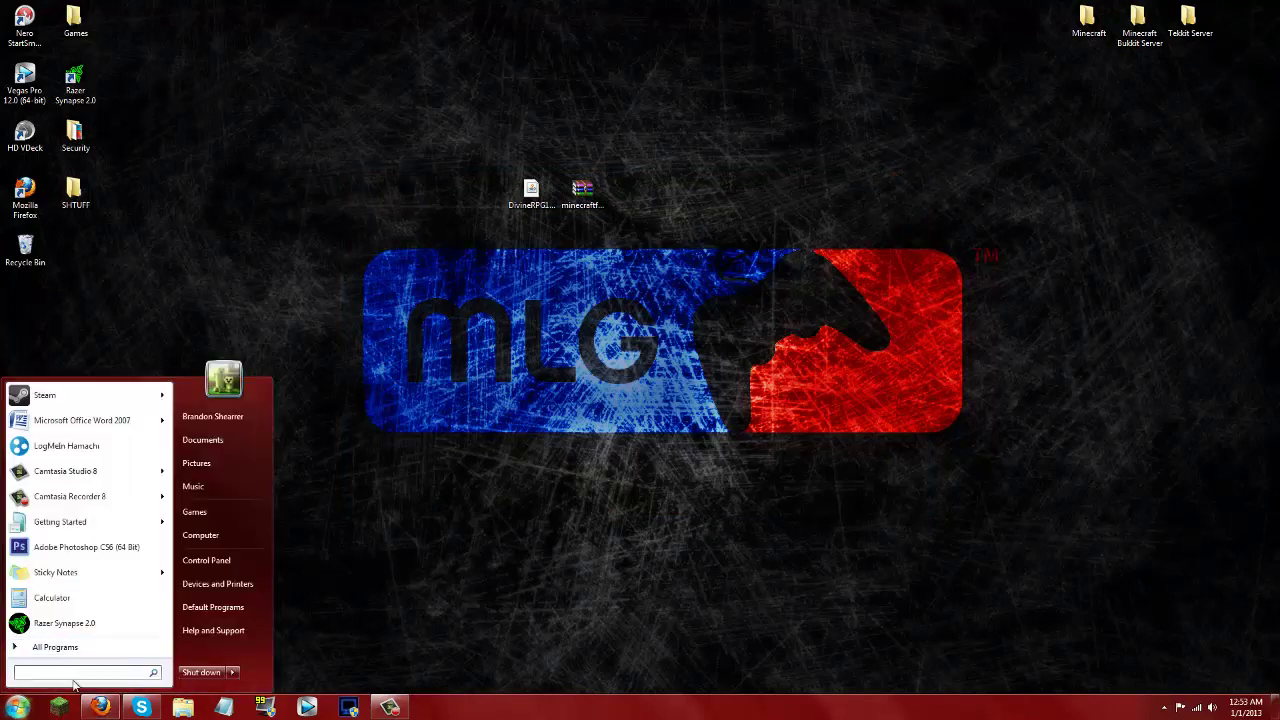
pyautogui.write('%appdata')
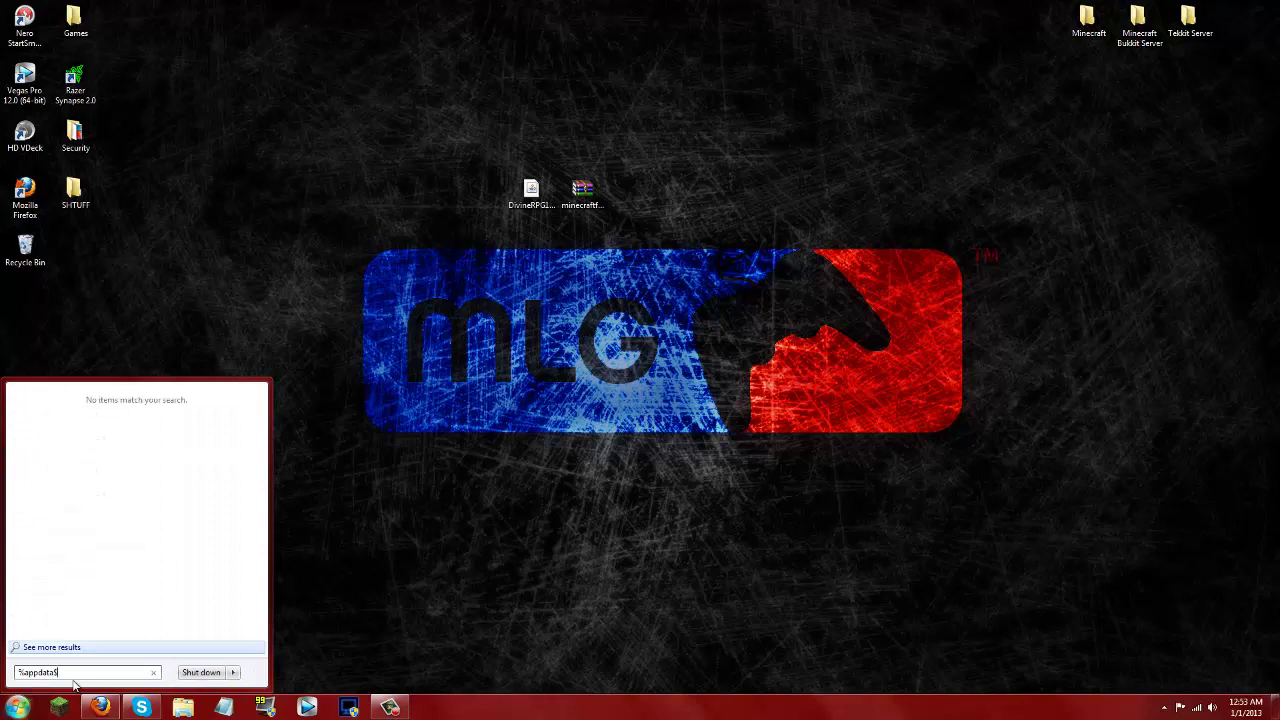
pyautogui.write('%')
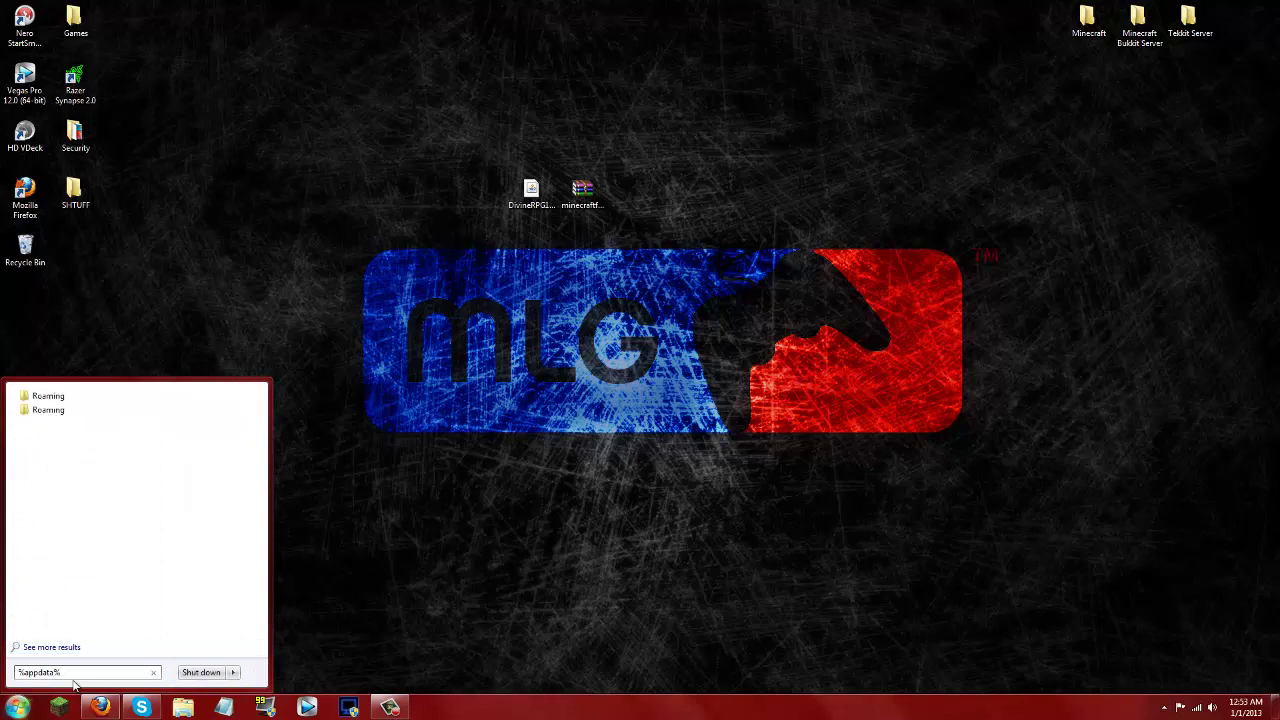
pyautogui.click(78, 398)
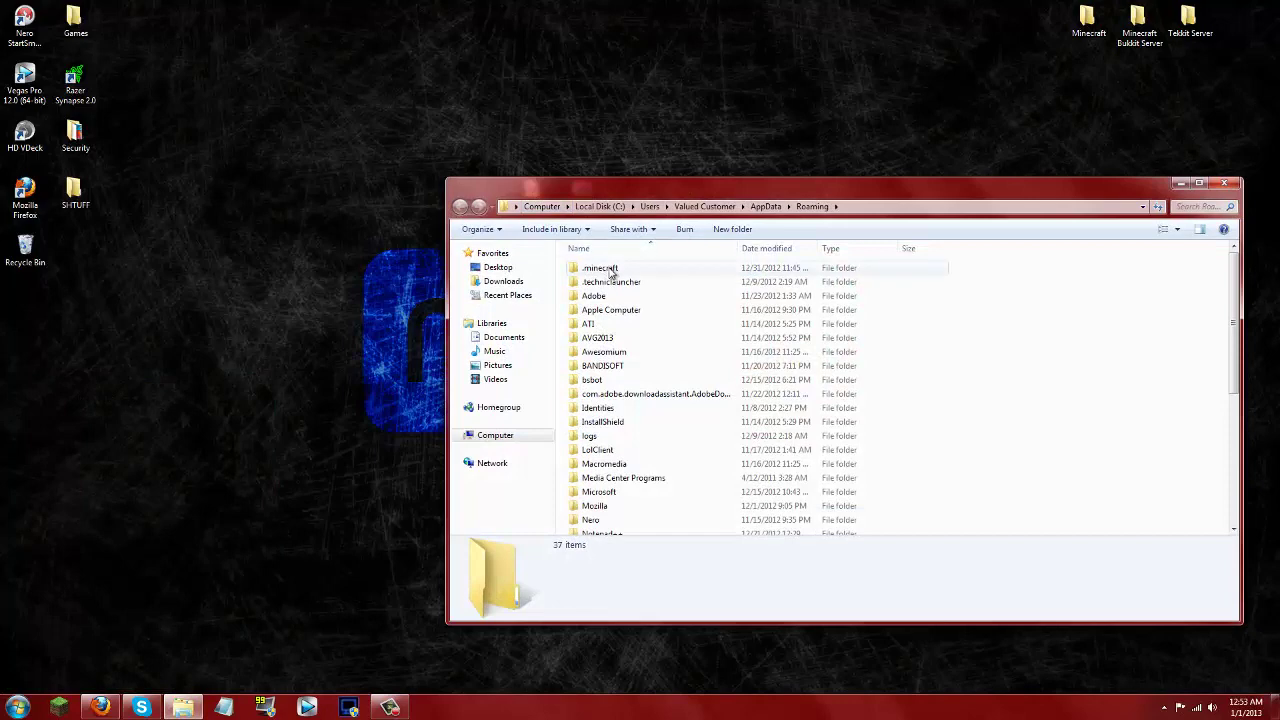
pyautogui.doubleClick(614, 270)
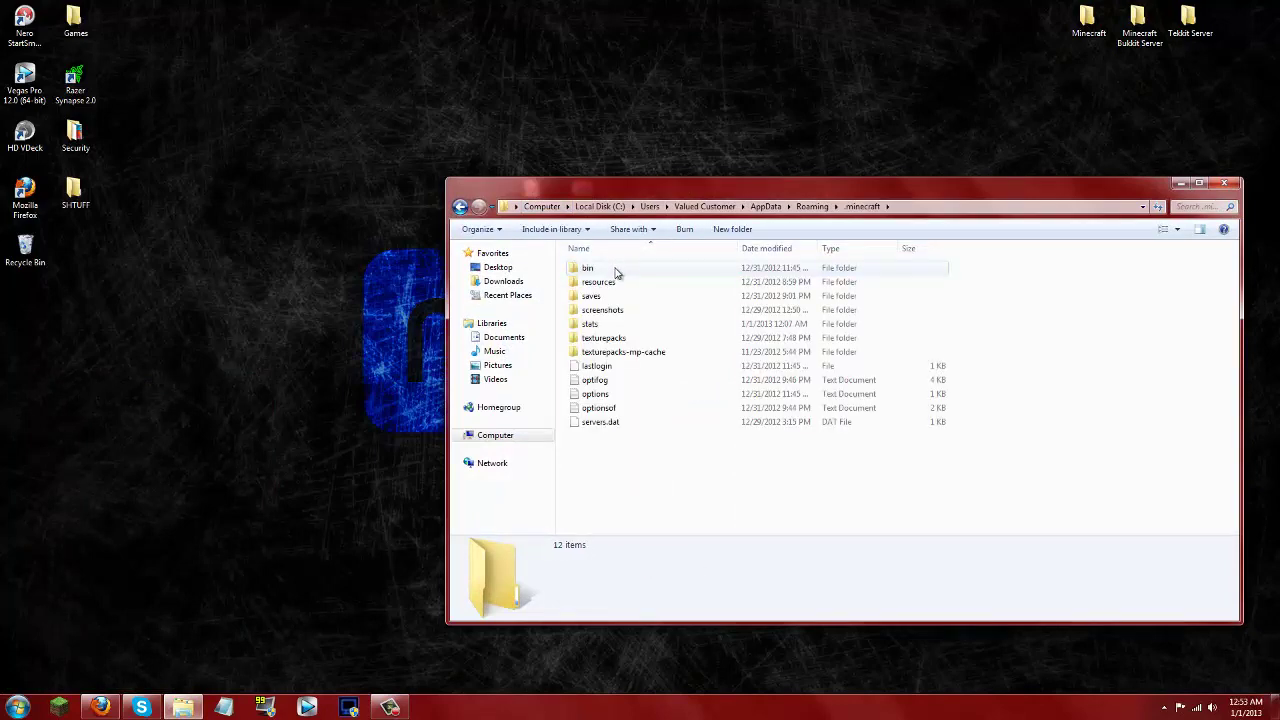
pyautogui.doubleClick(617, 271)
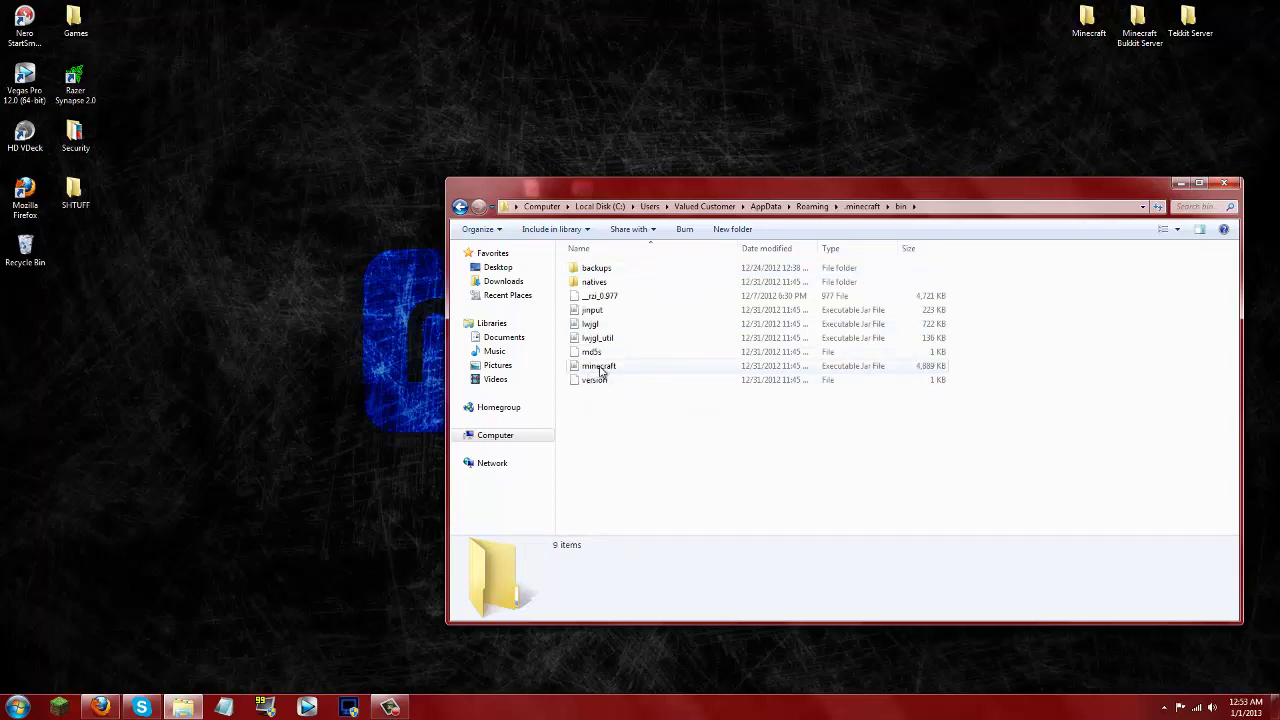
# - Open minecraft.jar as an archive in WinRAR from its context menu
pyautogui.click(603, 370)
pyautogui.rightClick(603, 370)
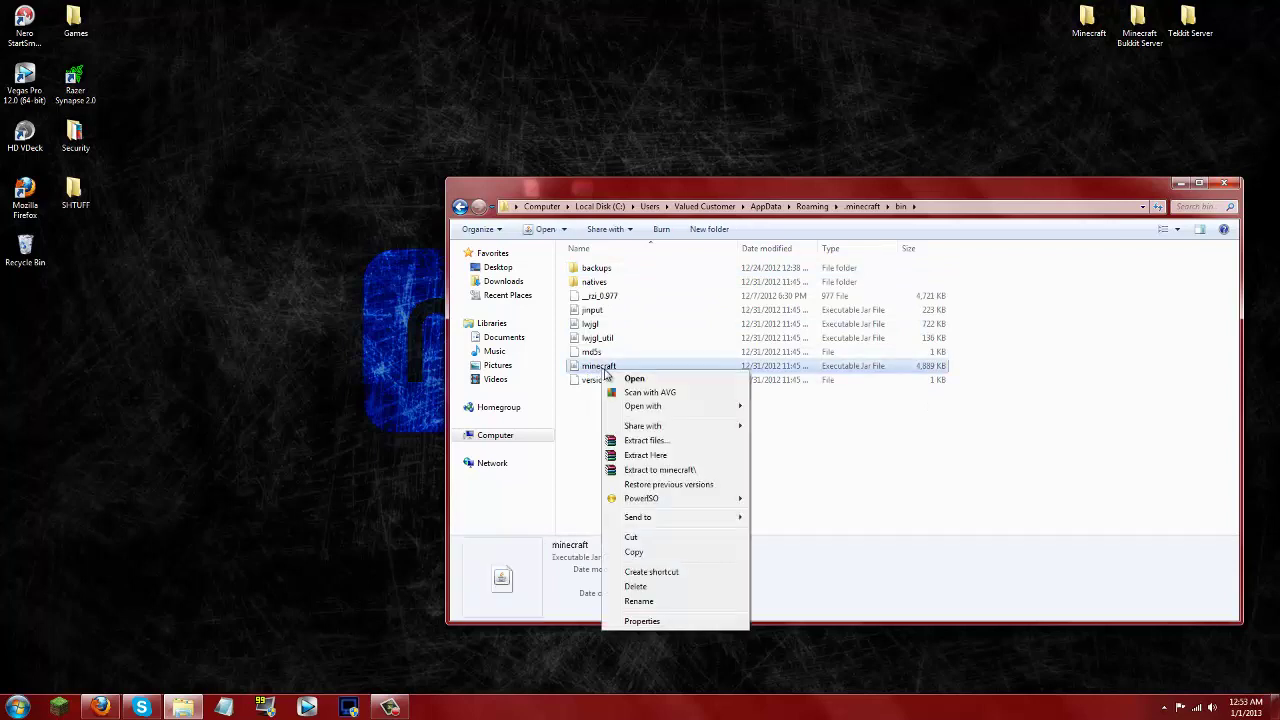
pyautogui.moveTo(705, 410)
pyautogui.click(795, 420)
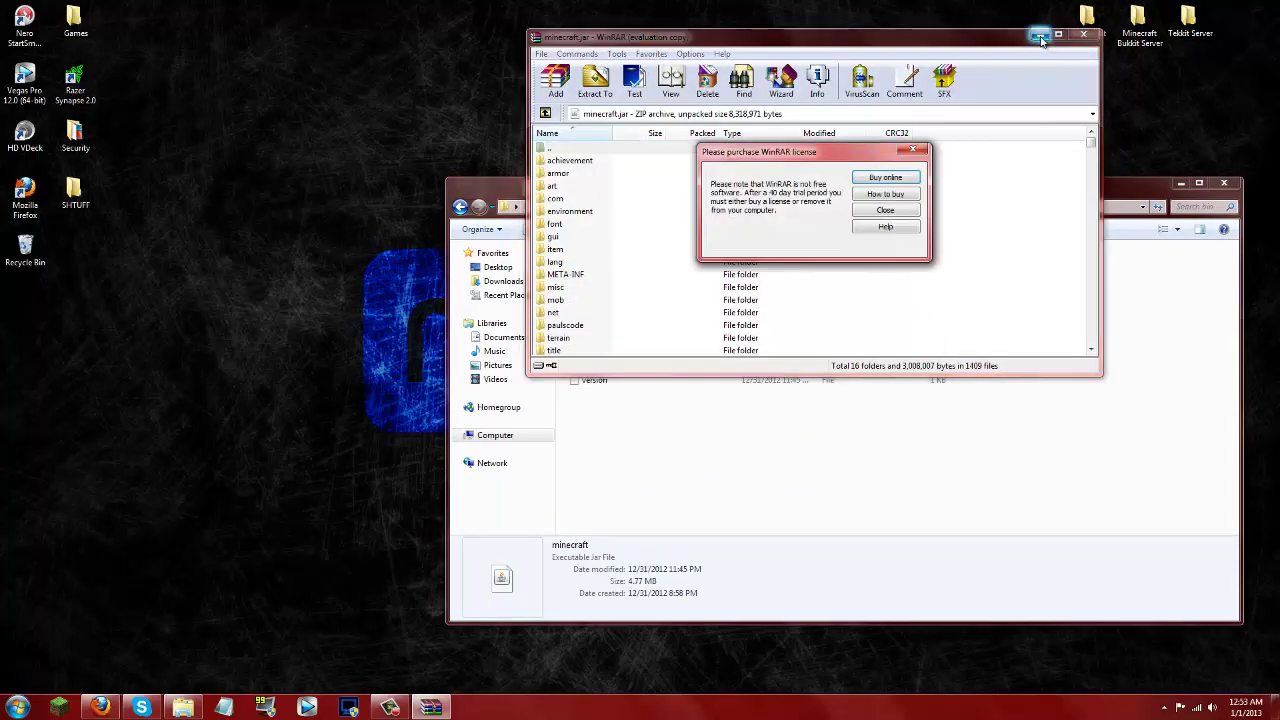
# - Dismiss the licence reminder, minimize Explorer, snap WinRAR to the right half, and select the Forge zip
pyautogui.click(886, 210)
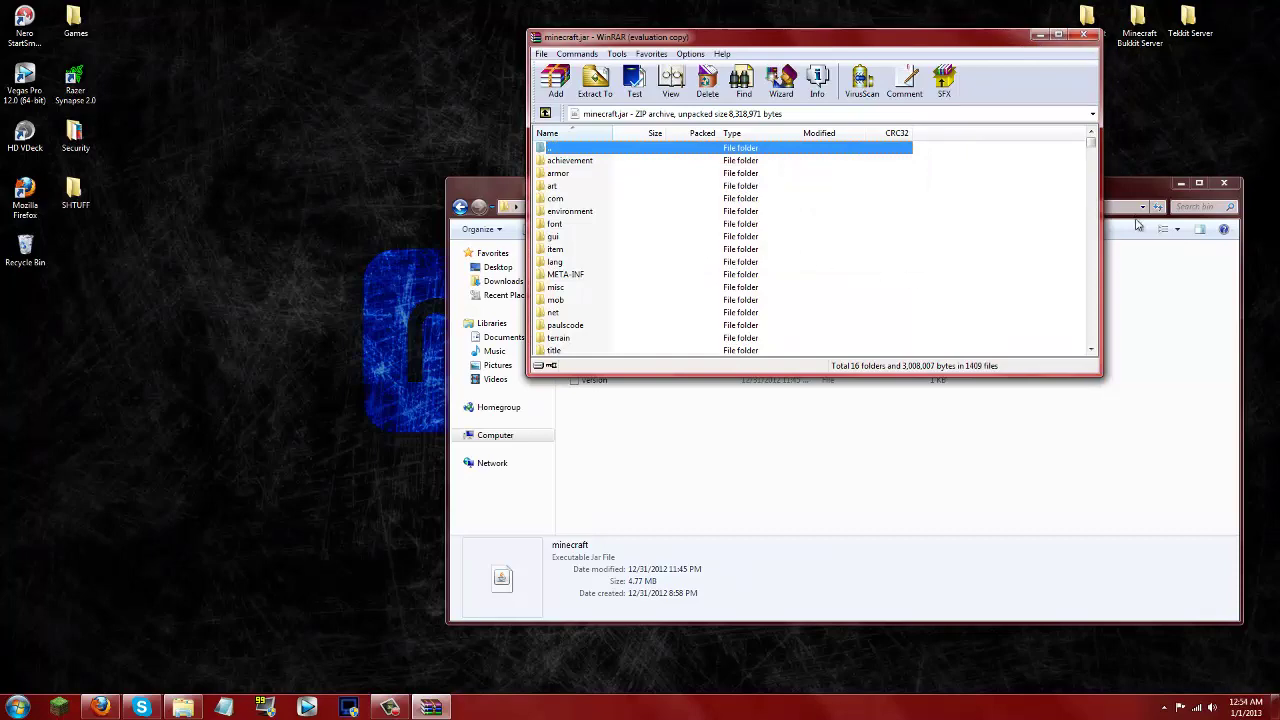
pyautogui.click(1180, 187)
pyautogui.moveTo(752, 40); pyautogui.dragTo(967, 62)
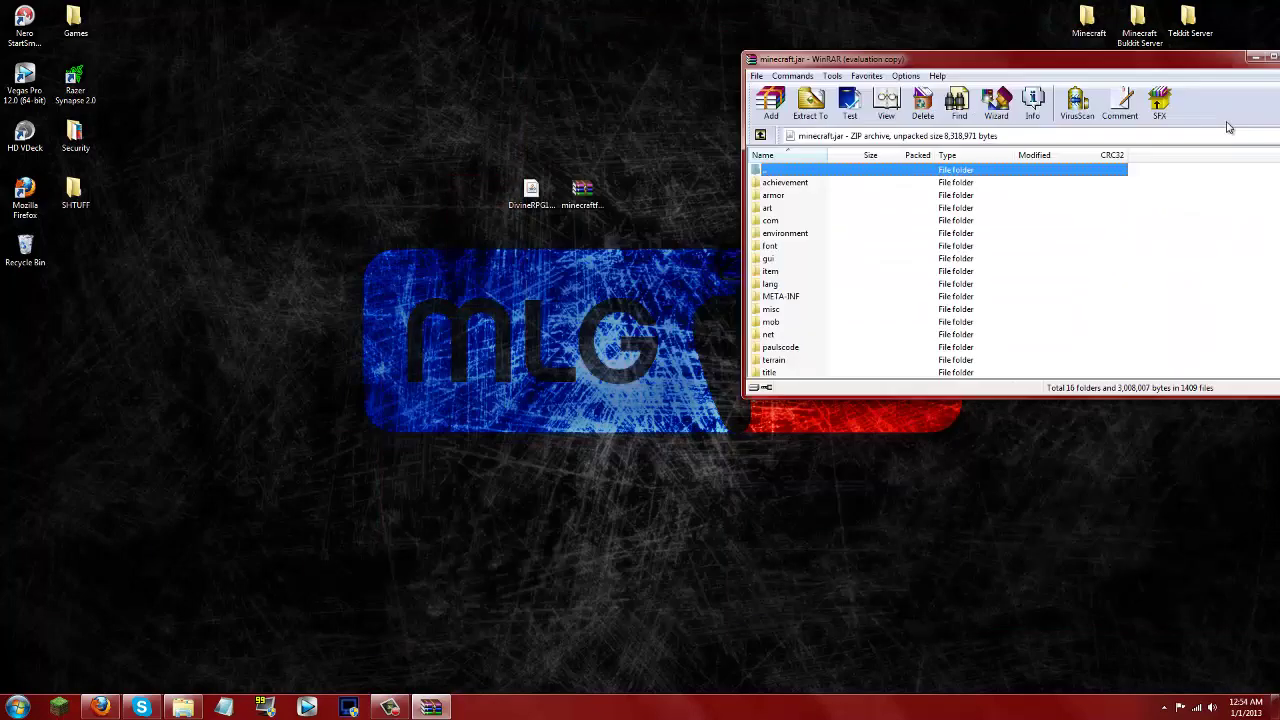
pyautogui.press('super+Right')
pyautogui.click(588, 200)
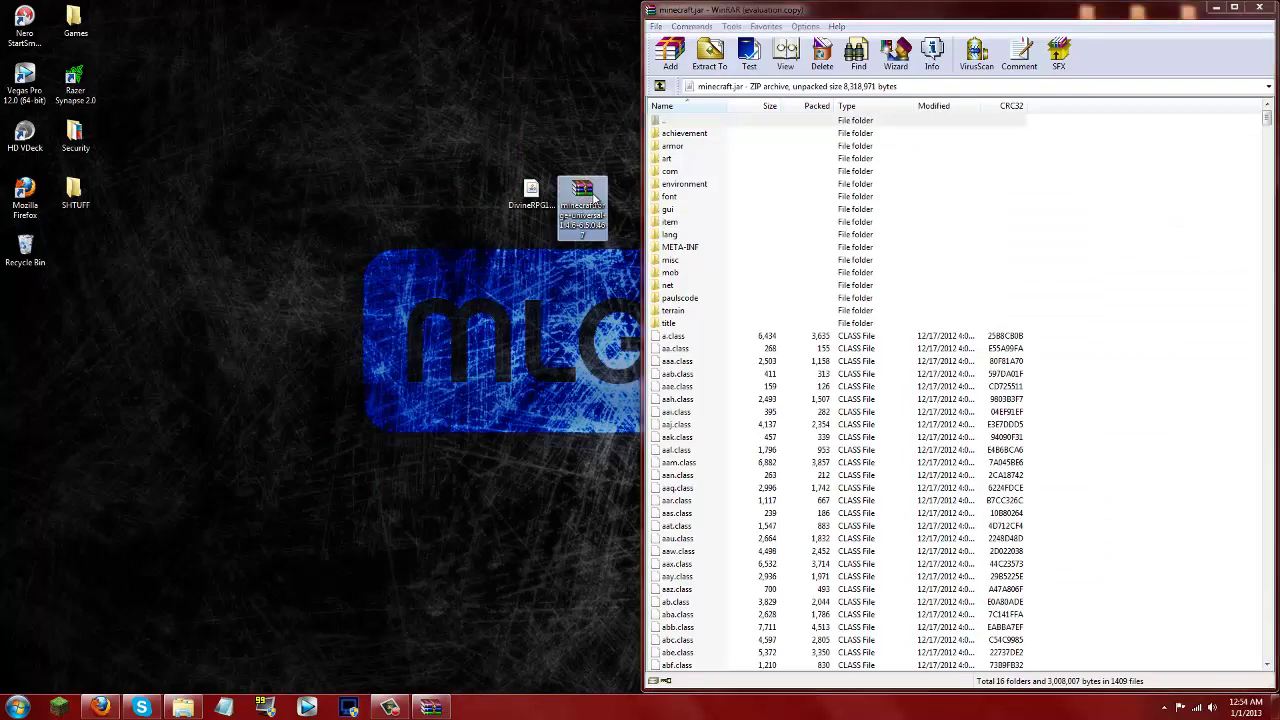
# - Open the Forge universal zip on the left half and copy all its contents into minecraft.jar
pyautogui.doubleClick(590, 200)
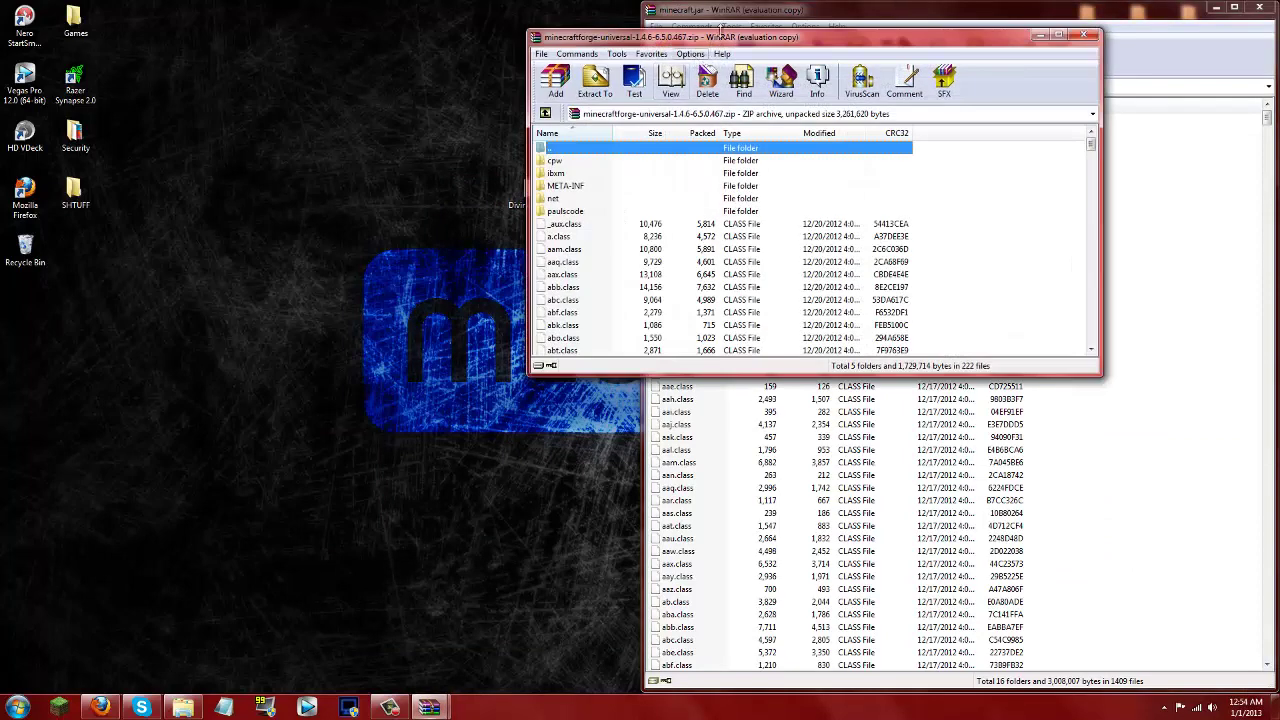
pyautogui.press('super+Left')
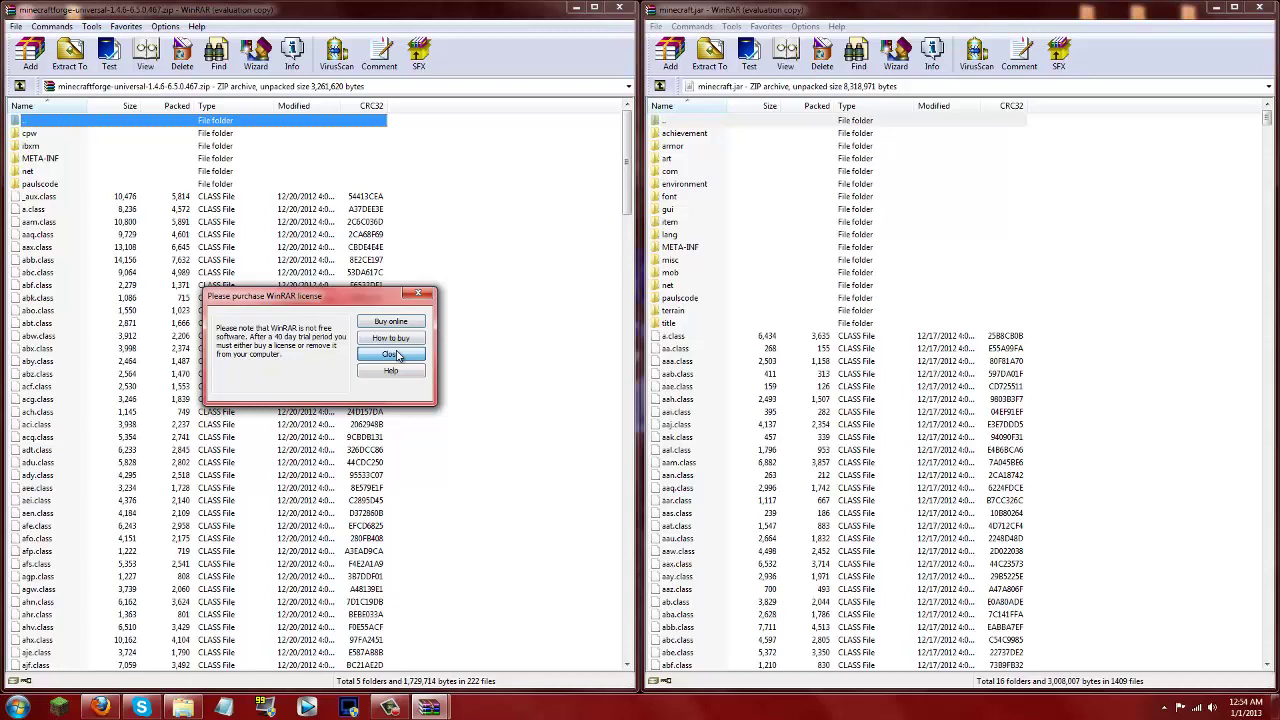
pyautogui.click(390, 358)
pyautogui.hotkey('ctrl', 'a')
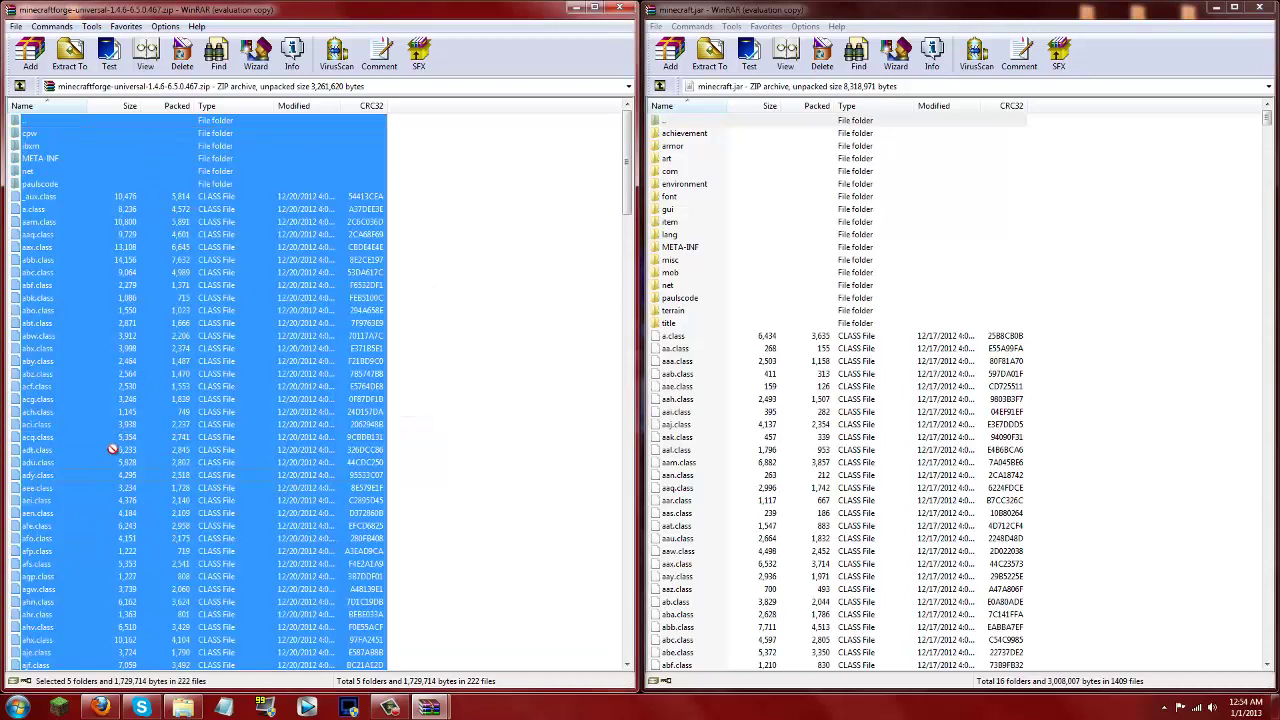
pyautogui.moveTo(113, 449)
pyautogui.mouseDown()
pyautogui.moveTo(882, 458)
pyautogui.moveTo(911, 540)
pyautogui.mouseUp()
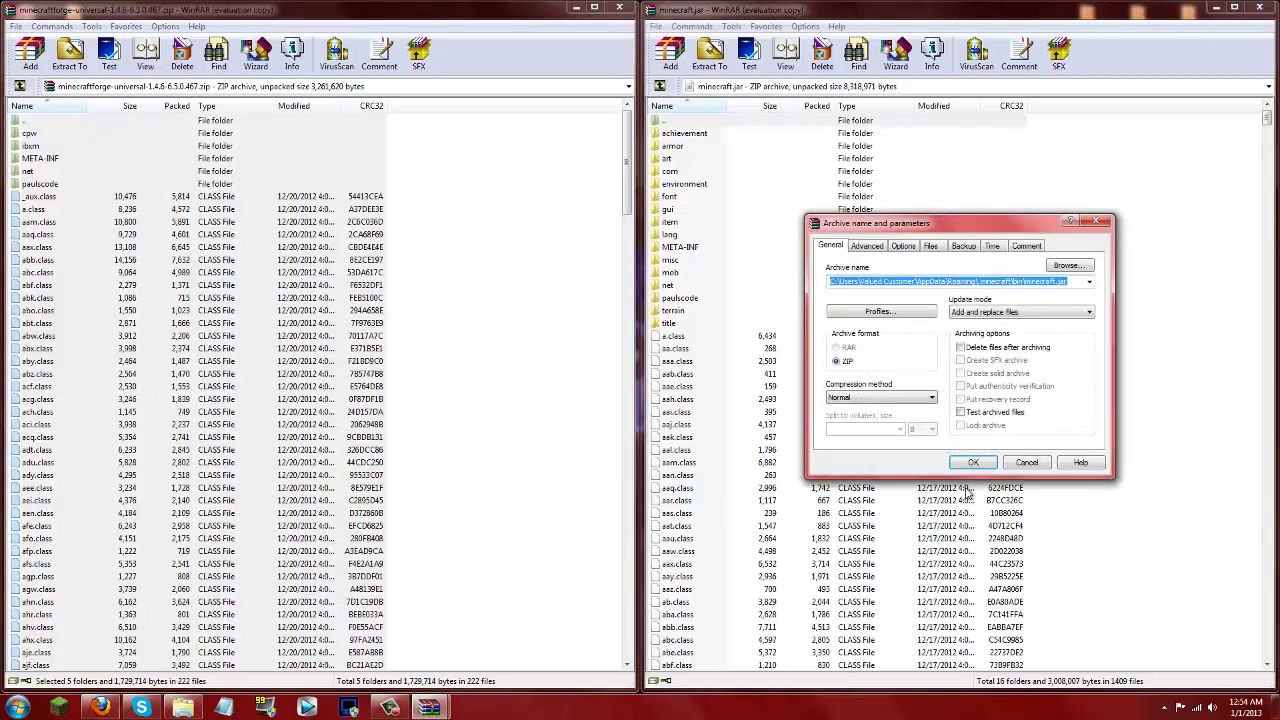
pyautogui.click(973, 462)
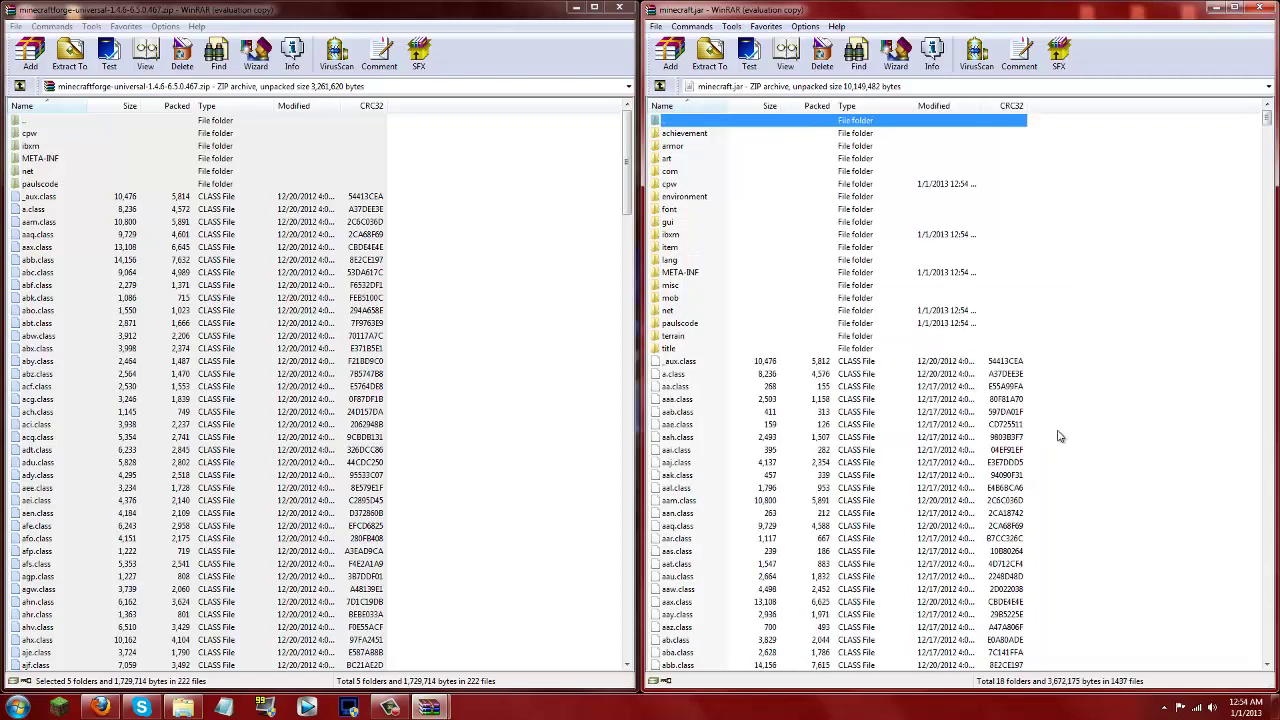
# - Delete META-INF from minecraft.jar, then close both the Forge zip and minecraft.jar windows
pyautogui.click(704, 273)
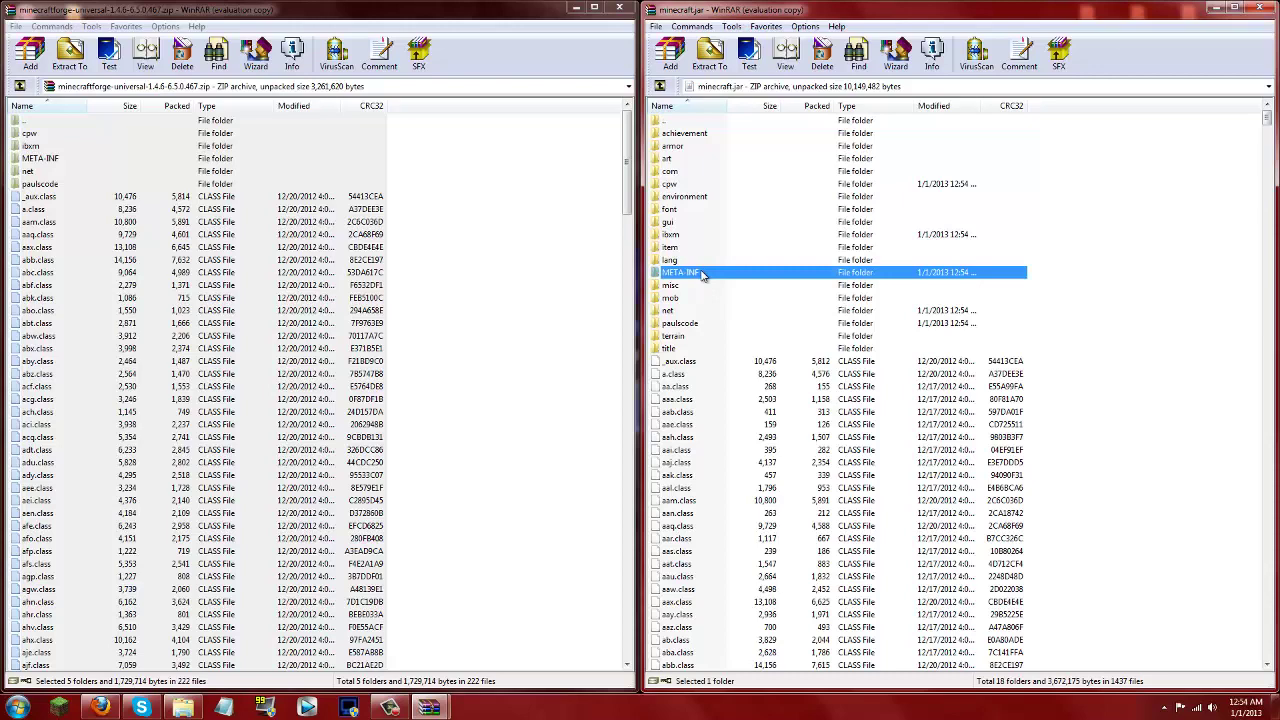
pyautogui.press('Delete')
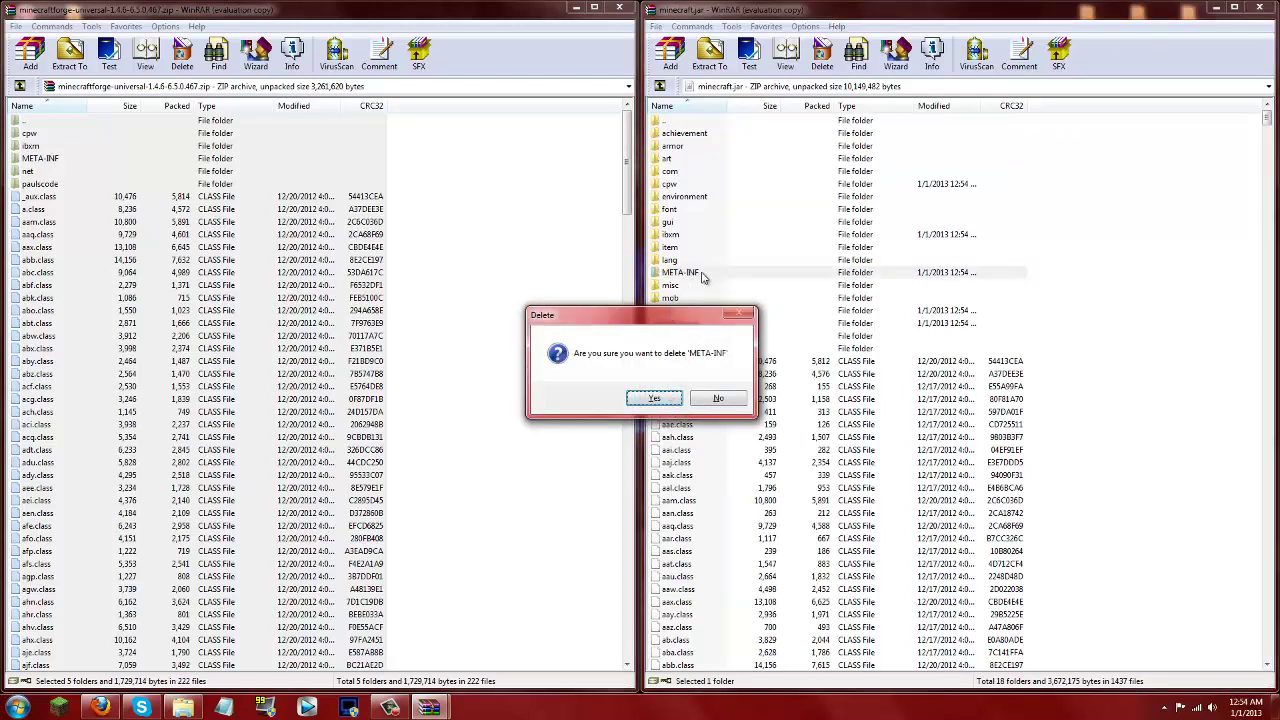
pyautogui.click(655, 399)
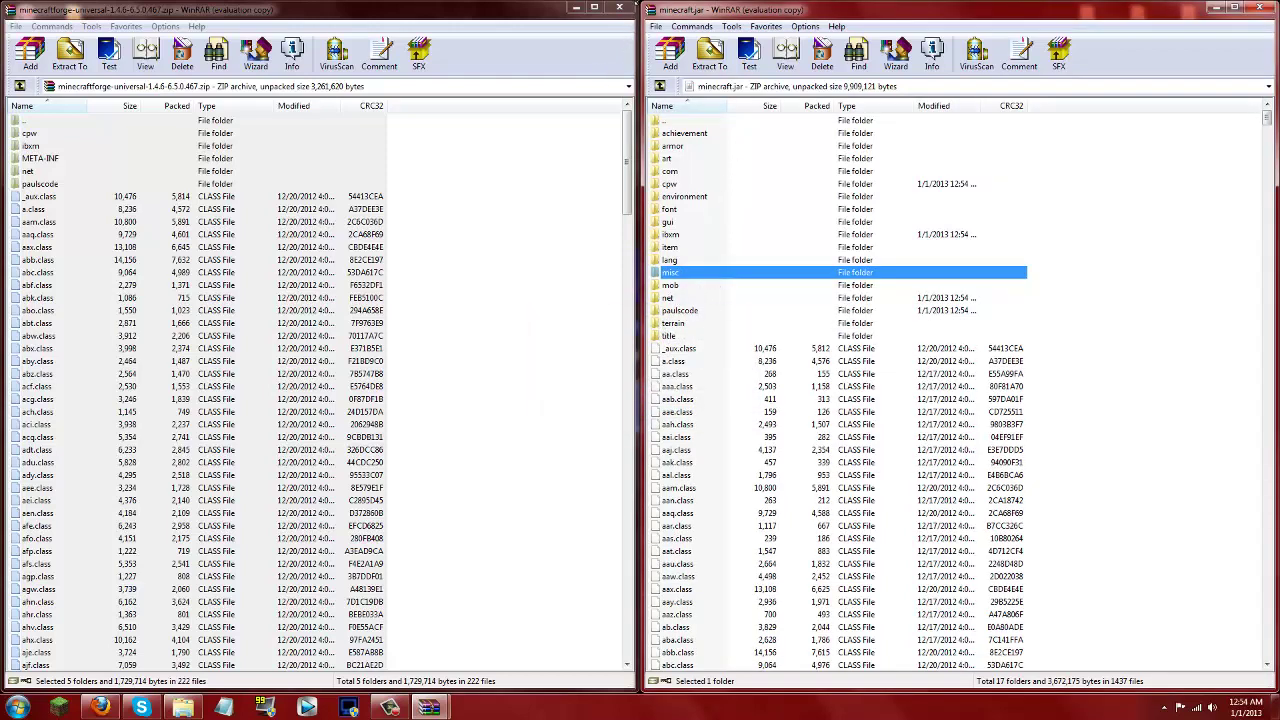
pyautogui.click(620, 7)
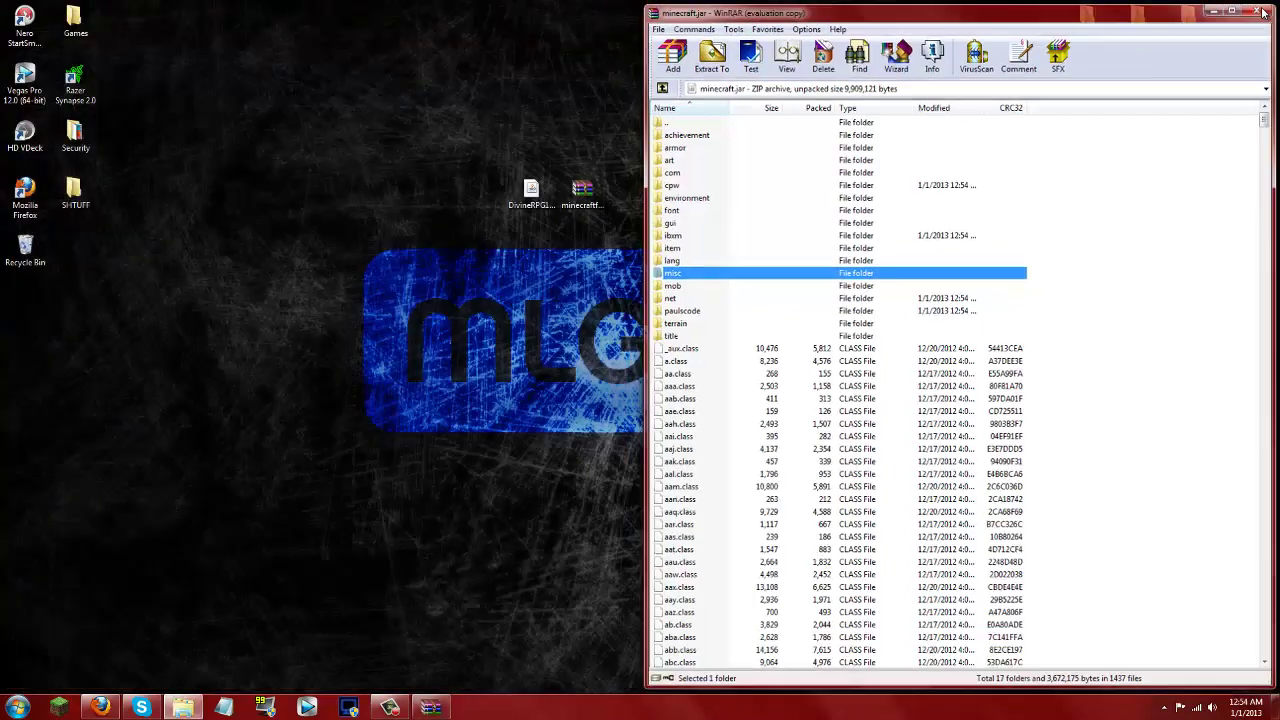
pyautogui.click(1262, 12)
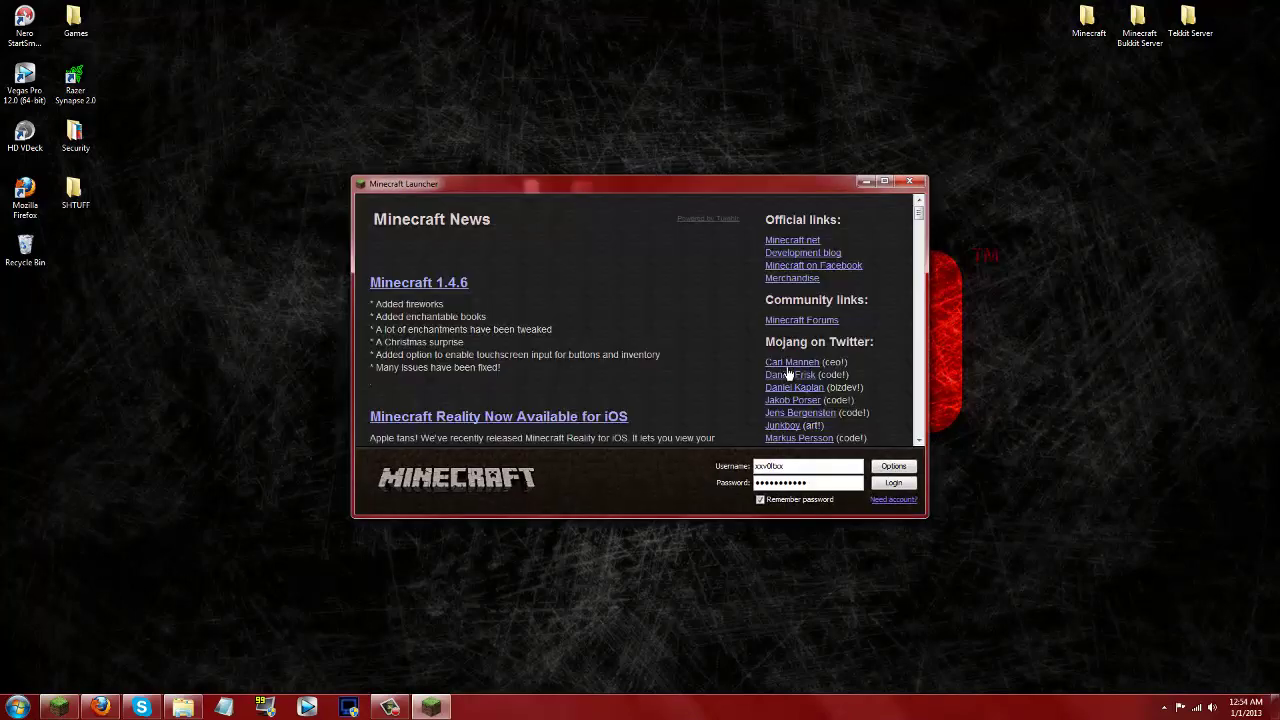
# - Log in and let FML setup finish so Minecraft 1.4.6 starts with Forge 6.5.0 and 3 mods
pyautogui.click(897, 484)
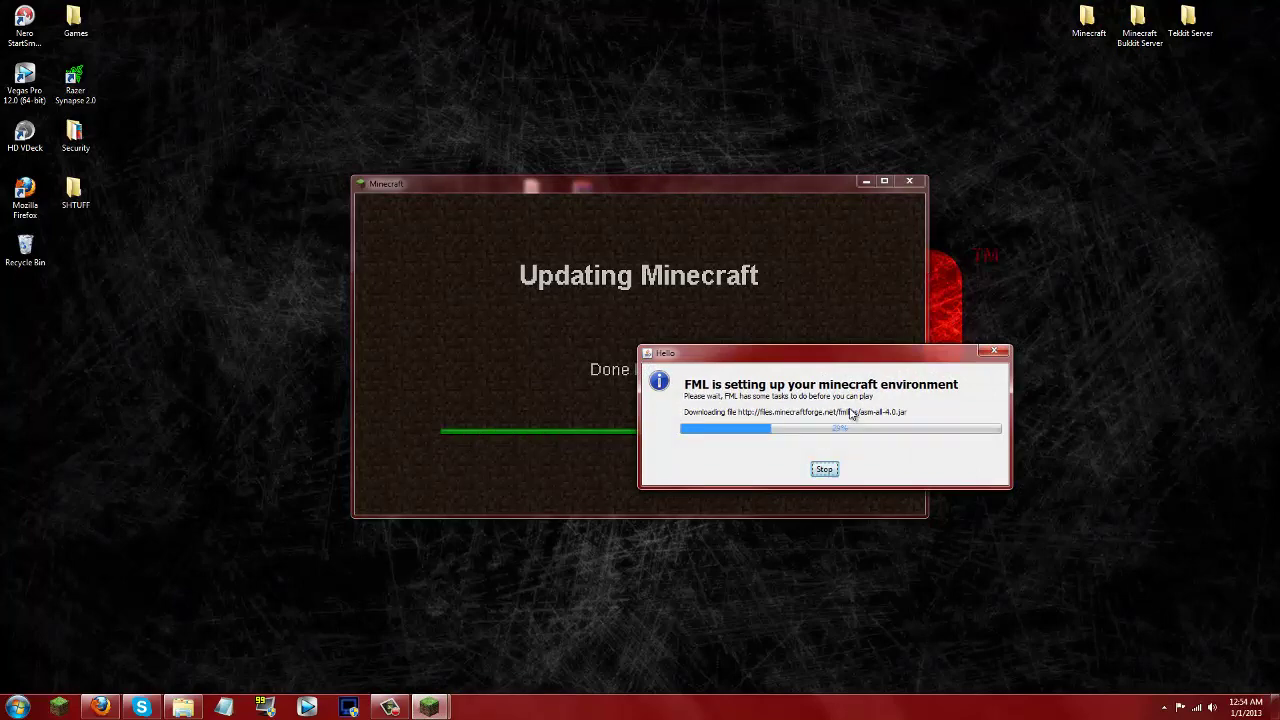
pyautogui.moveTo(620, 184)
pyautogui.mouseDown()
pyautogui.moveTo(614, 237)
pyautogui.moveTo(622, 180)
pyautogui.mouseUp()
pyautogui.click(952, 362)
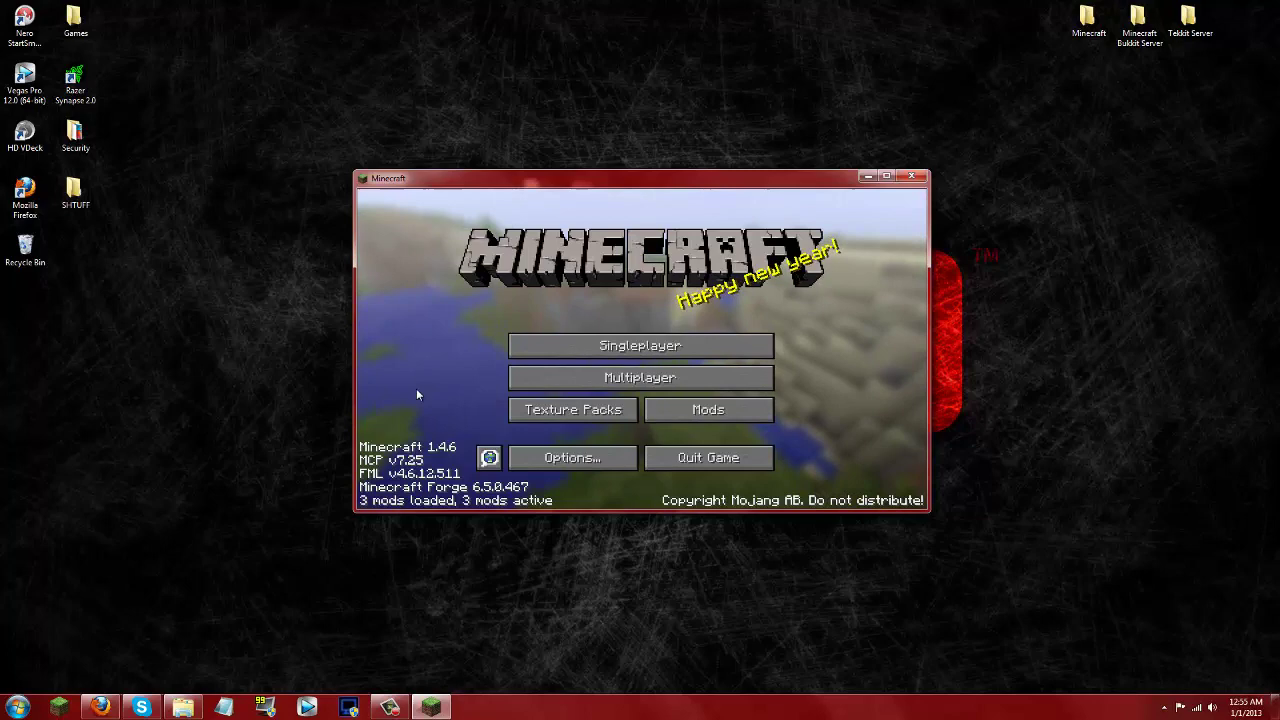
# - Quit Minecraft and open the empty mods folder inside .minecraft in Explorer
pyautogui.click(721, 464)
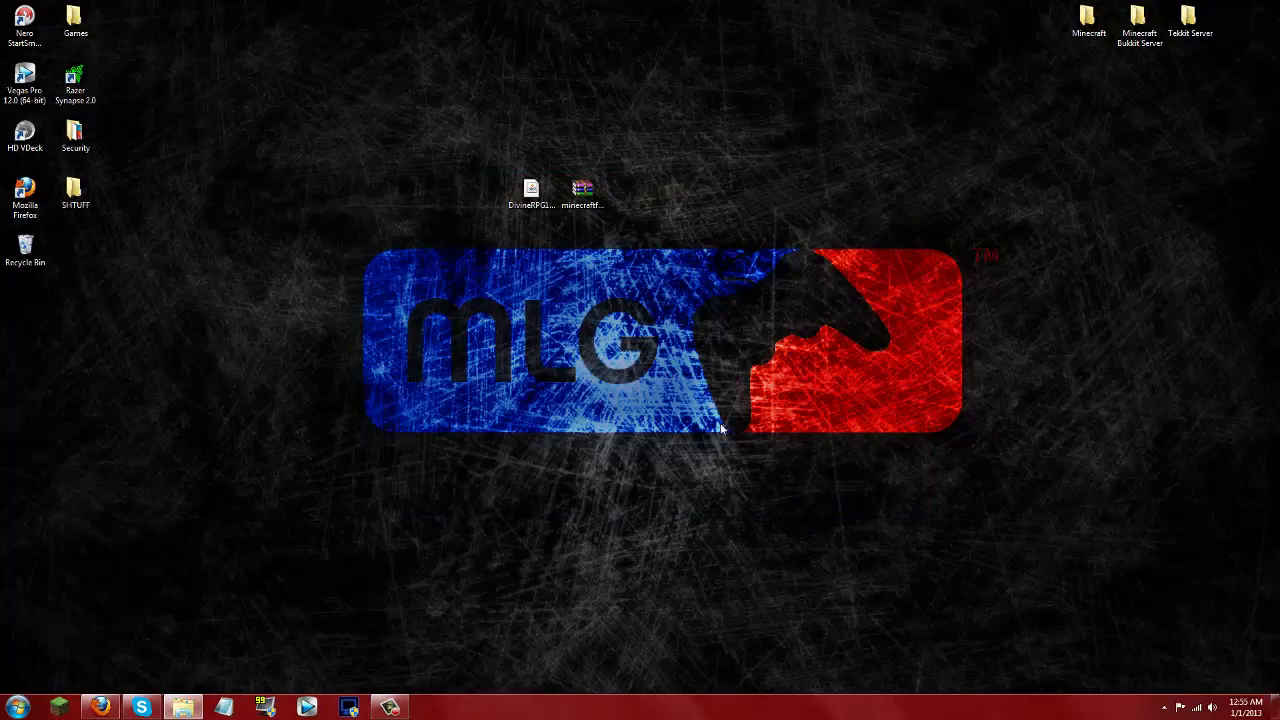
pyautogui.click(200, 706)
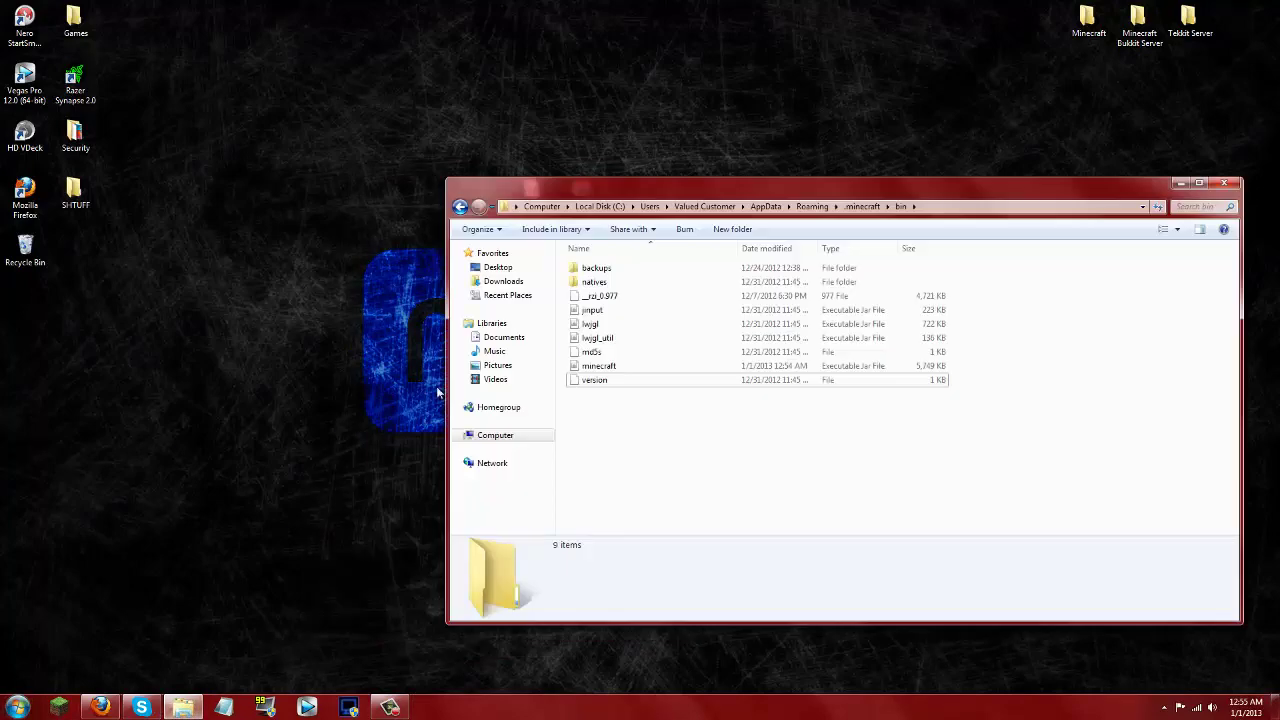
pyautogui.click(863, 207)
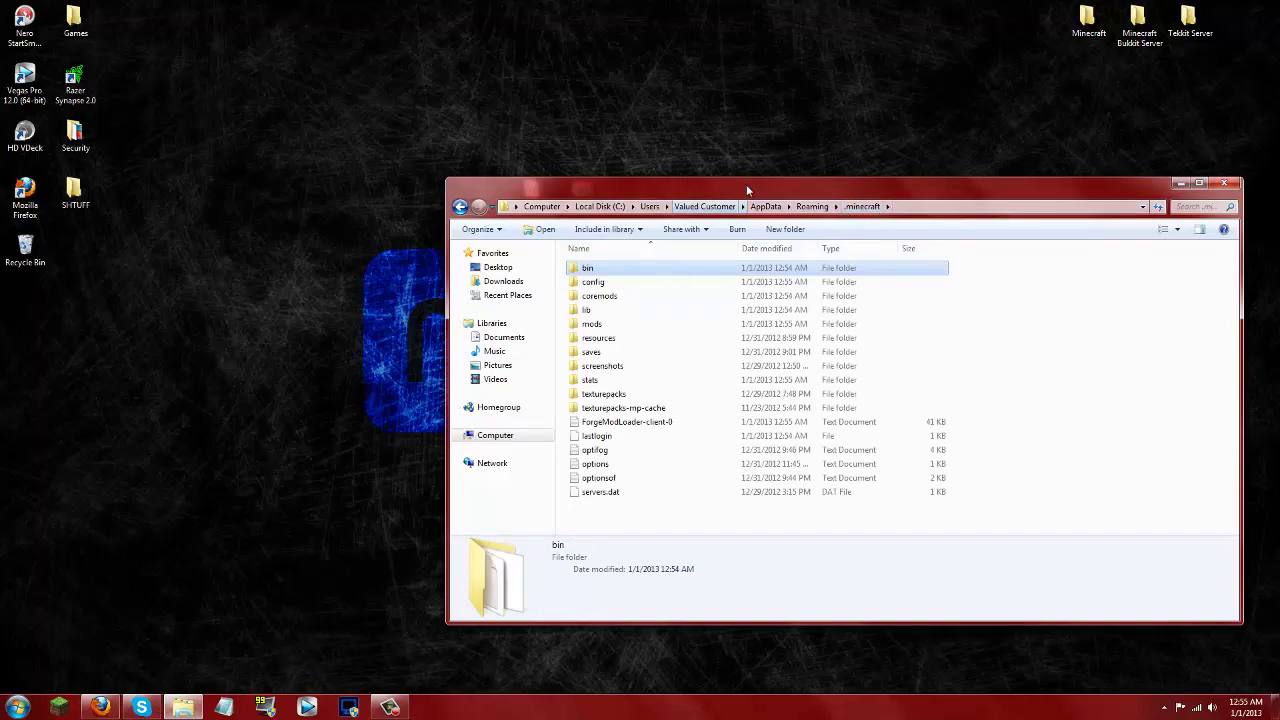
pyautogui.moveTo(746, 184); pyautogui.dragTo(676, 132)
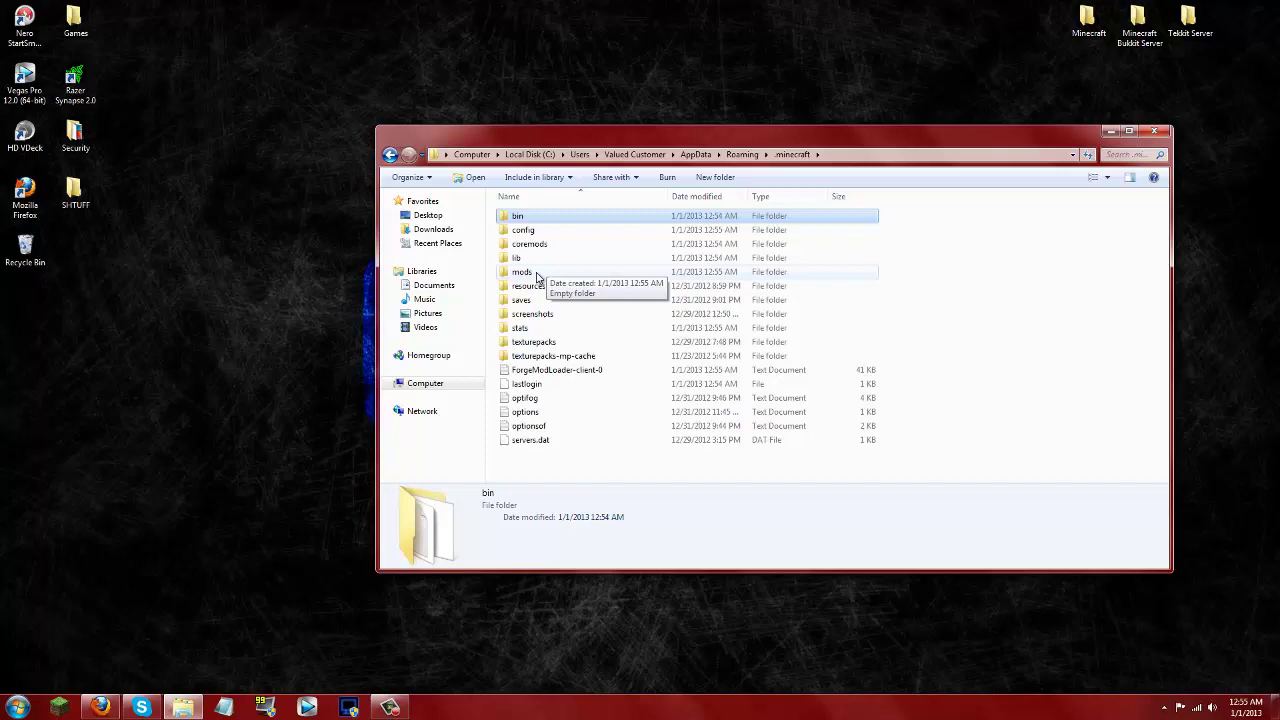
pyautogui.doubleClick(537, 277)
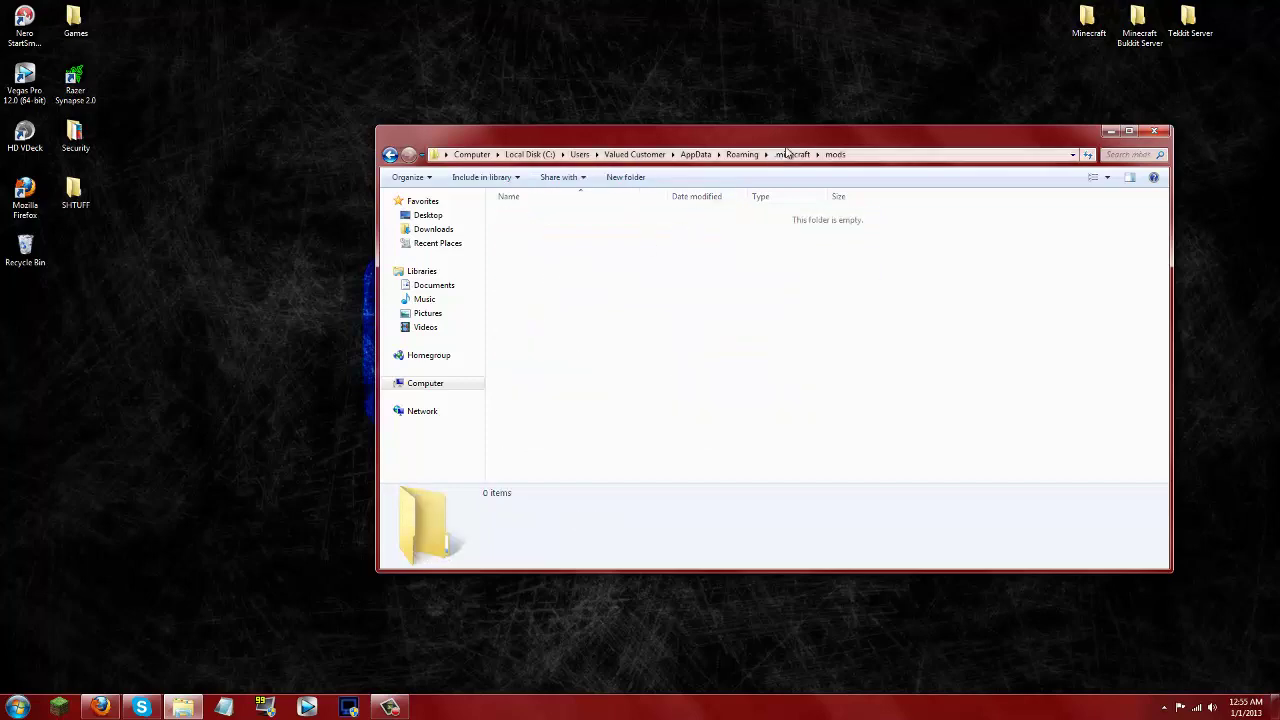
# - Move DivineRPG1.2.3 from the desktop into mods, confirm it's there, and close Explorer
pyautogui.moveTo(795, 145)
pyautogui.mouseDown()
pyautogui.moveTo(691, 294)
pyautogui.moveTo(677, 243)
pyautogui.mouseUp()
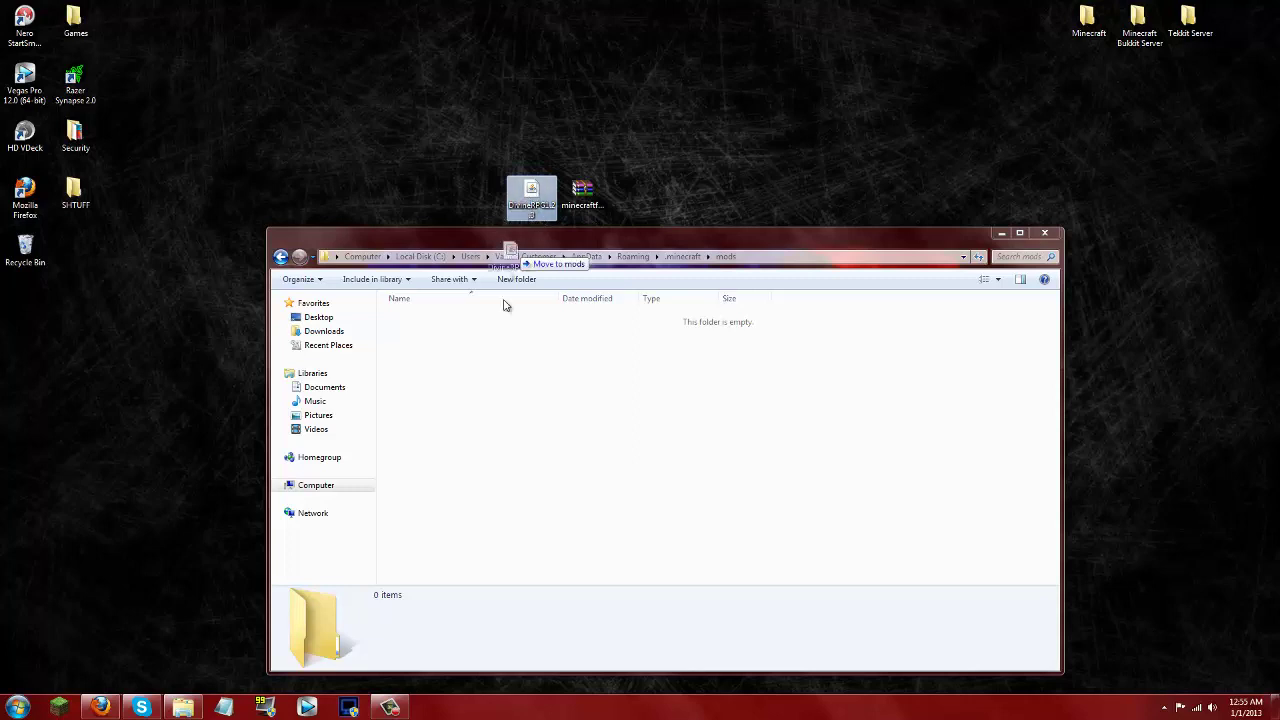
pyautogui.moveTo(505, 305); pyautogui.dragTo(486, 343)
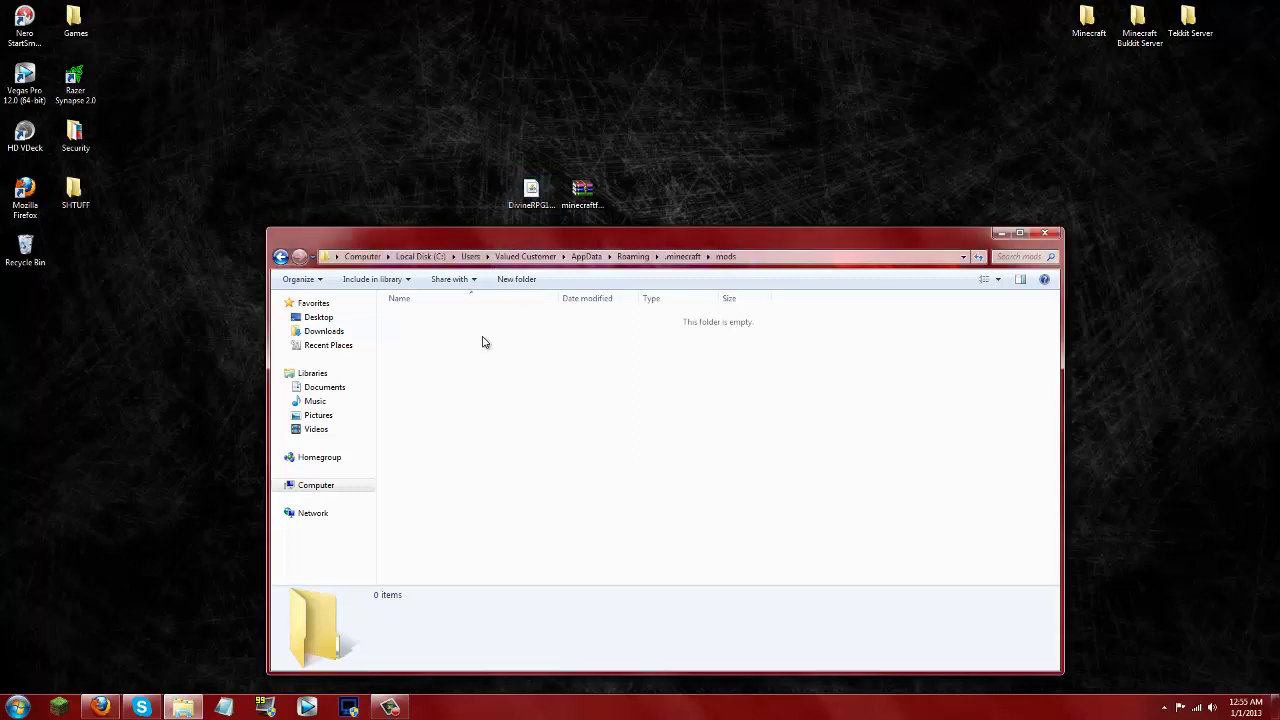
pyautogui.click(682, 257)
pyautogui.doubleClick(420, 376)
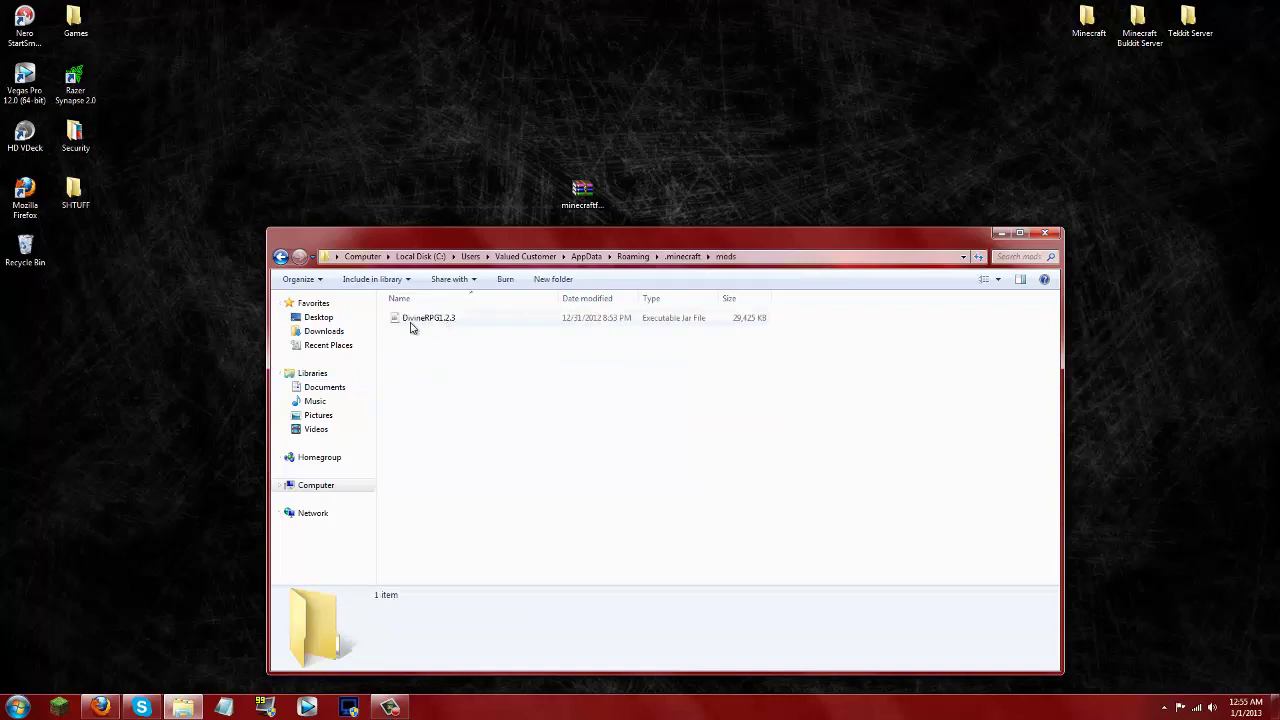
pyautogui.click(410, 325)
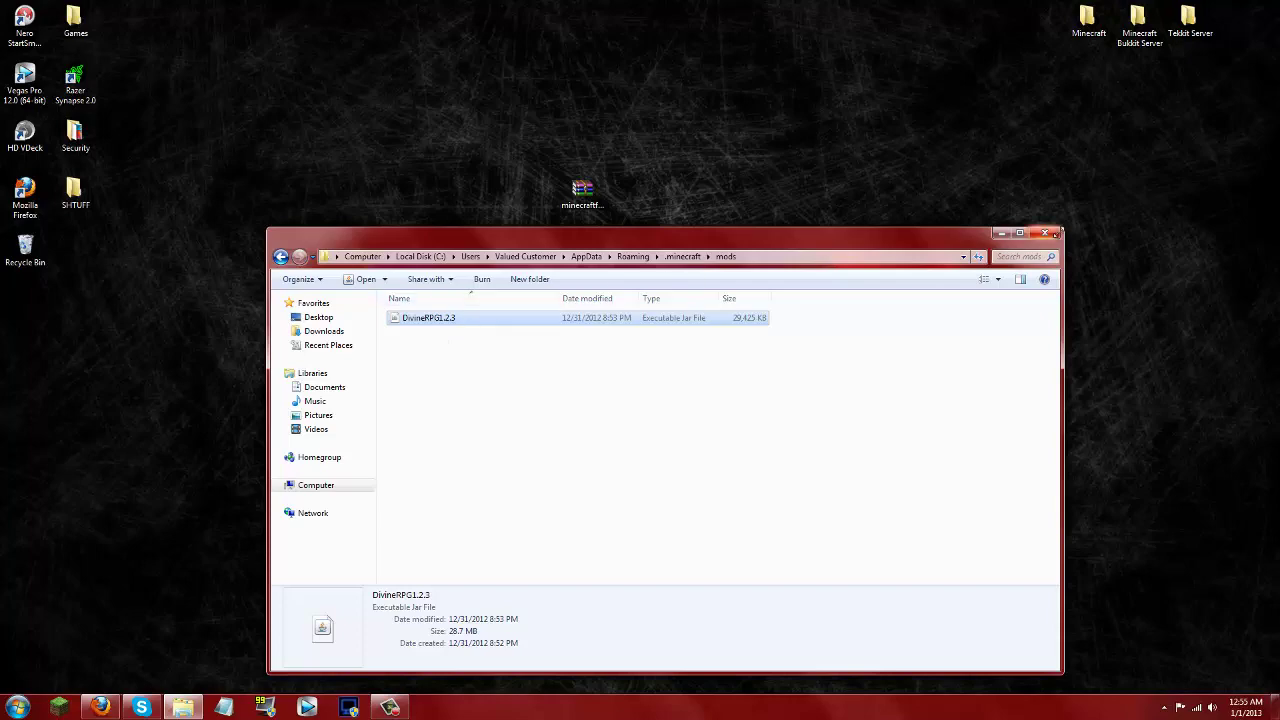
pyautogui.click(1047, 233)
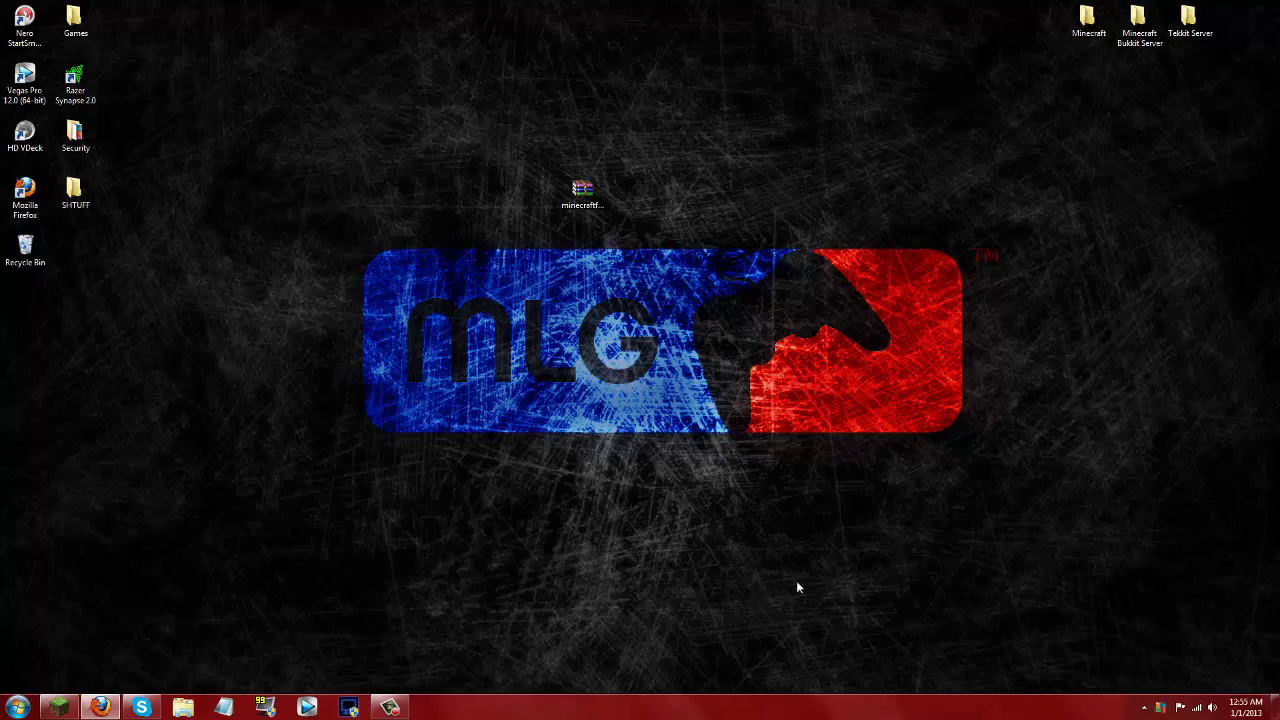
# - Relaunch Minecraft from the launcher, dismiss the slow-performance notice, and open the Singleplayer world list
pyautogui.click(900, 484)
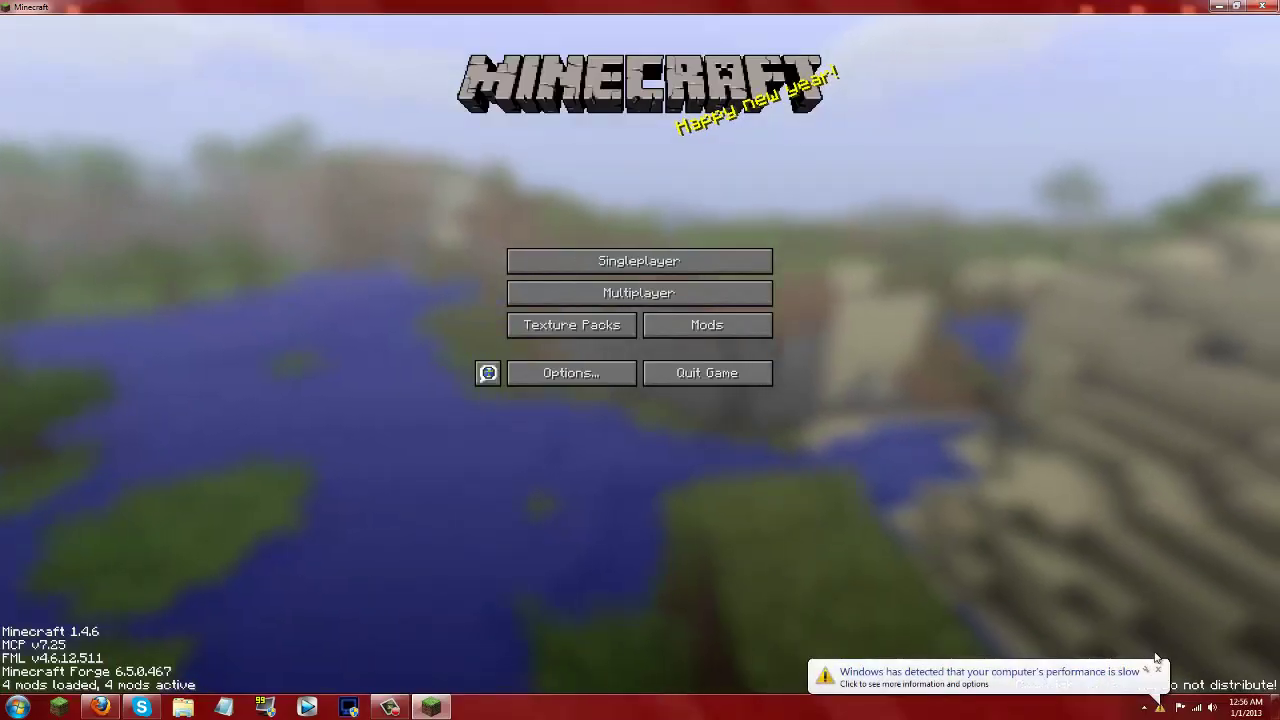
pyautogui.click(1158, 669)
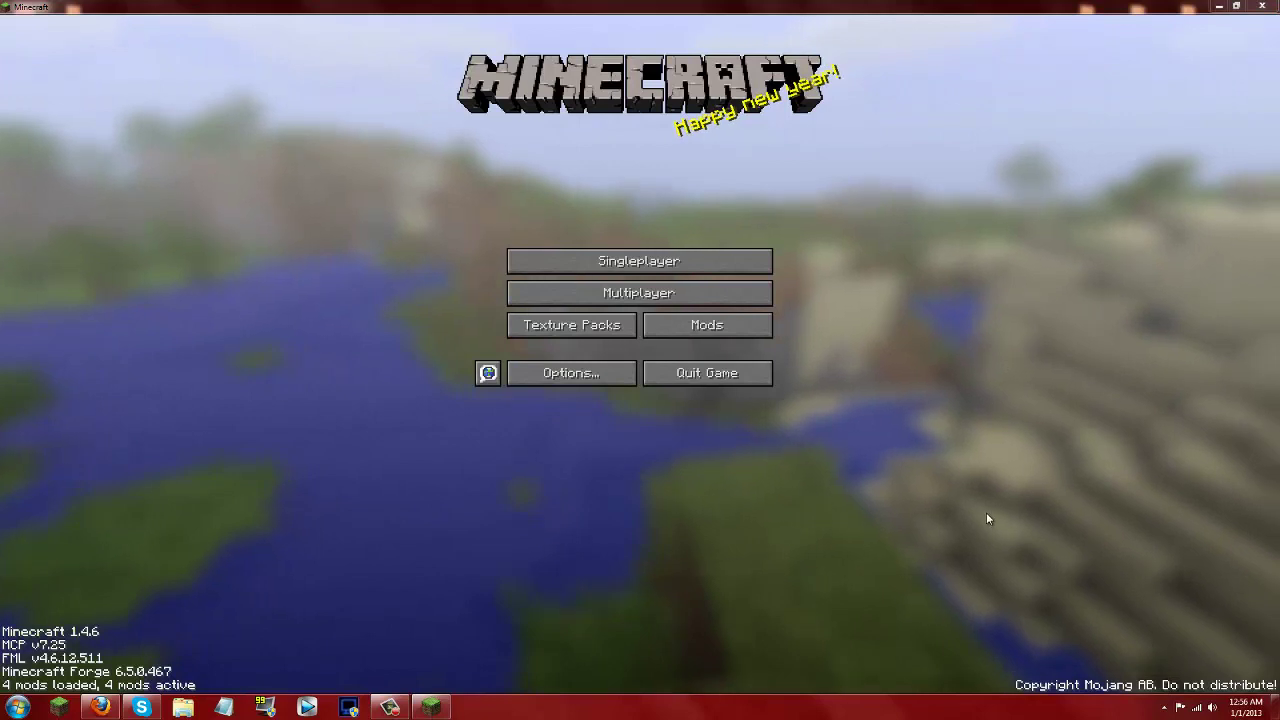
pyautogui.click(689, 264)
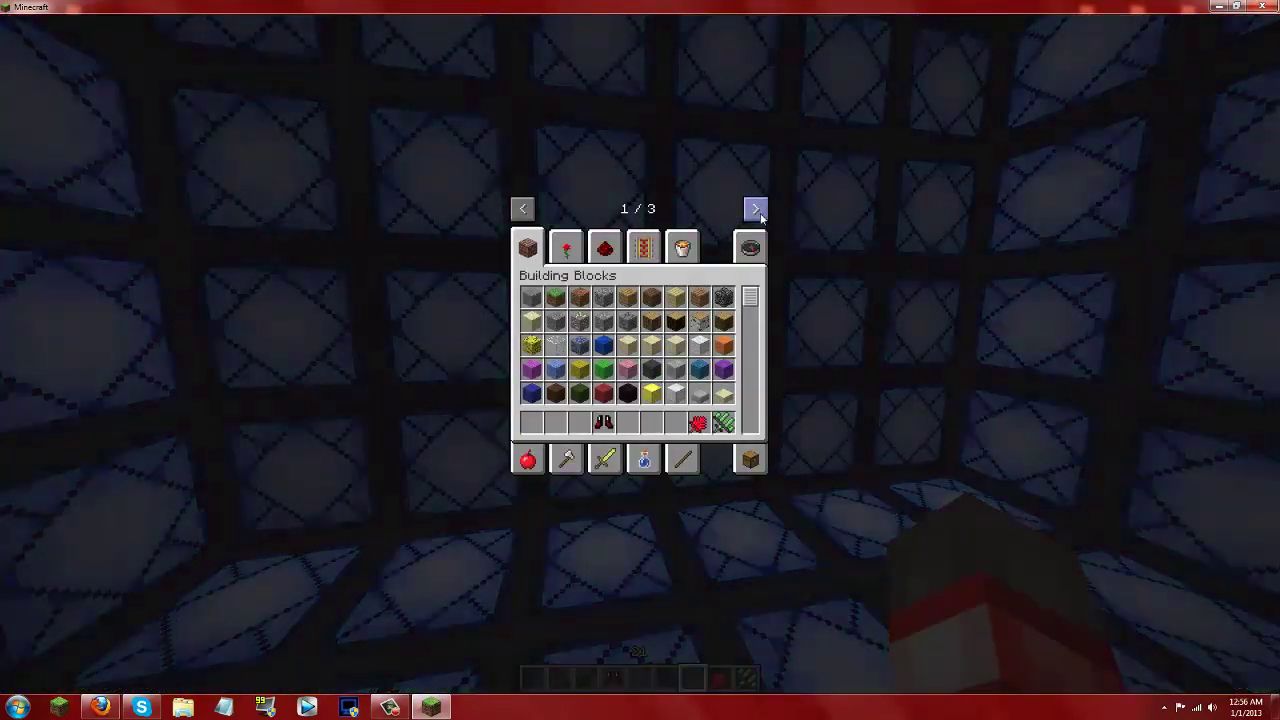
# - Browse the DivineRPG creative tabs: Ranged Weapons, Boss Spawner, Weapons, Utility, Herbalism and Tools
pyautogui.click(681, 247)
pyautogui.click(644, 247)
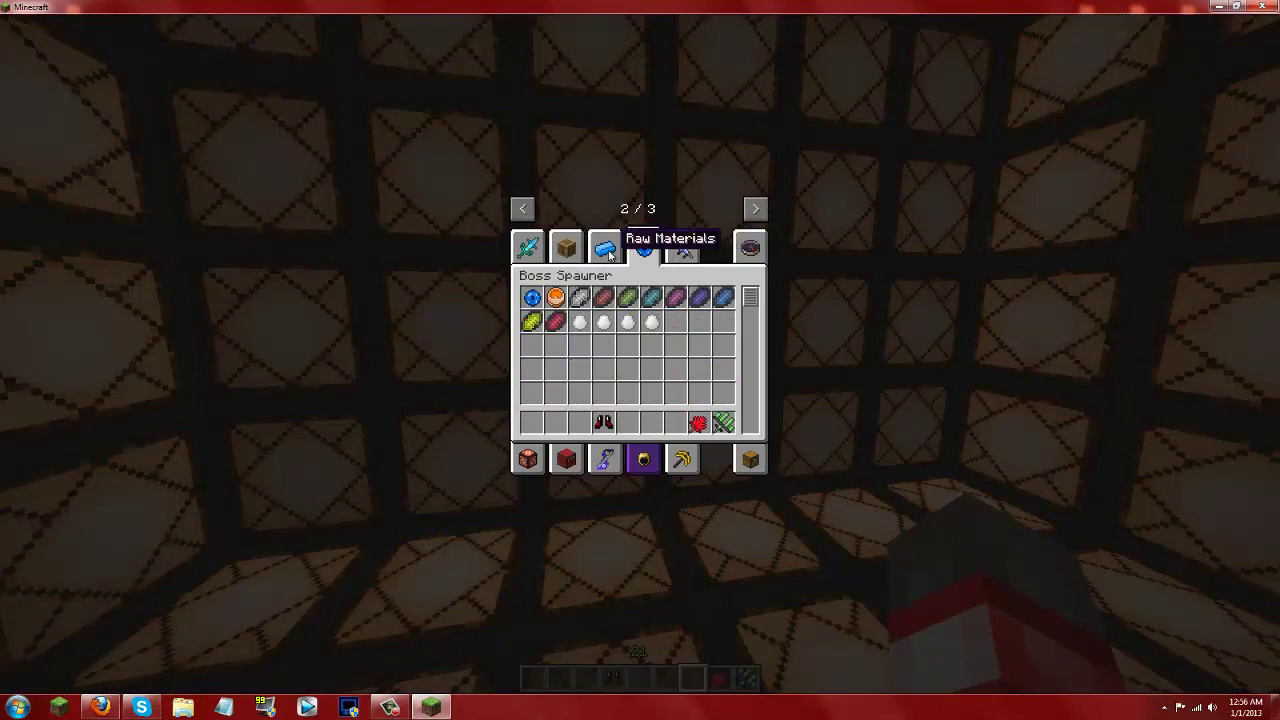
pyautogui.click(604, 247)
pyautogui.click(567, 254)
pyautogui.click(528, 247)
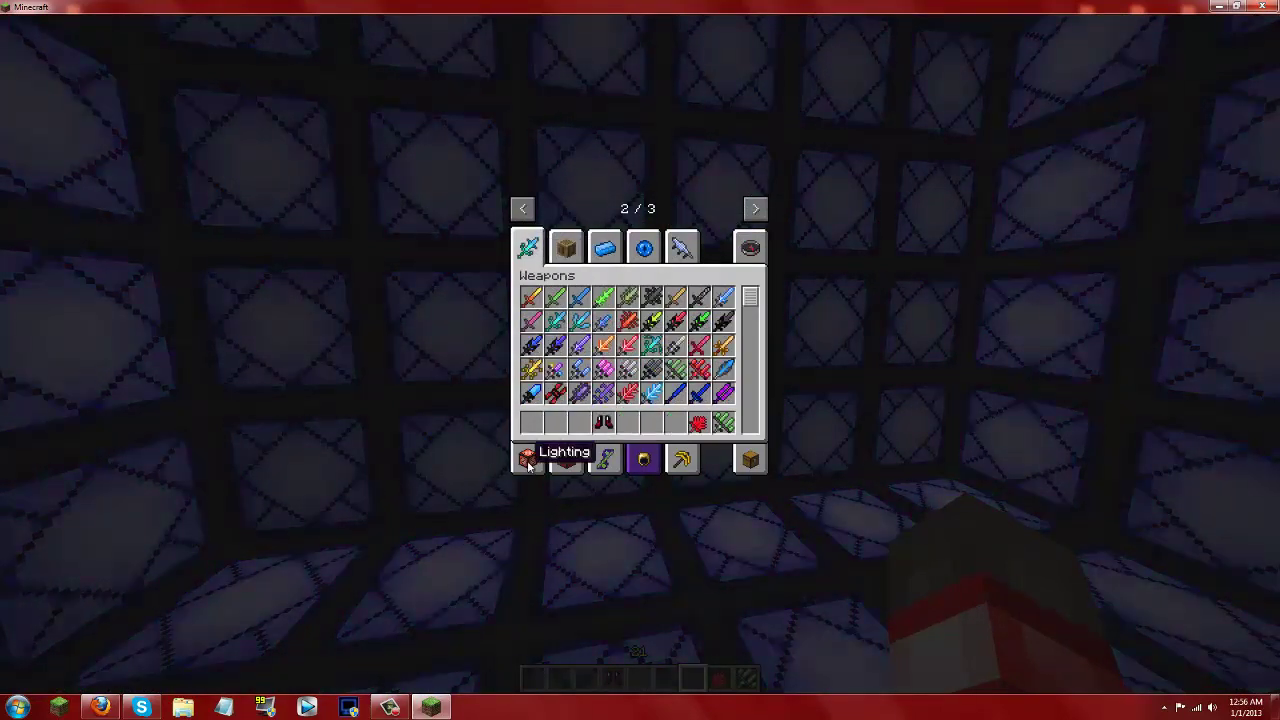
pyautogui.click(528, 462)
pyautogui.click(566, 458)
pyautogui.click(688, 461)
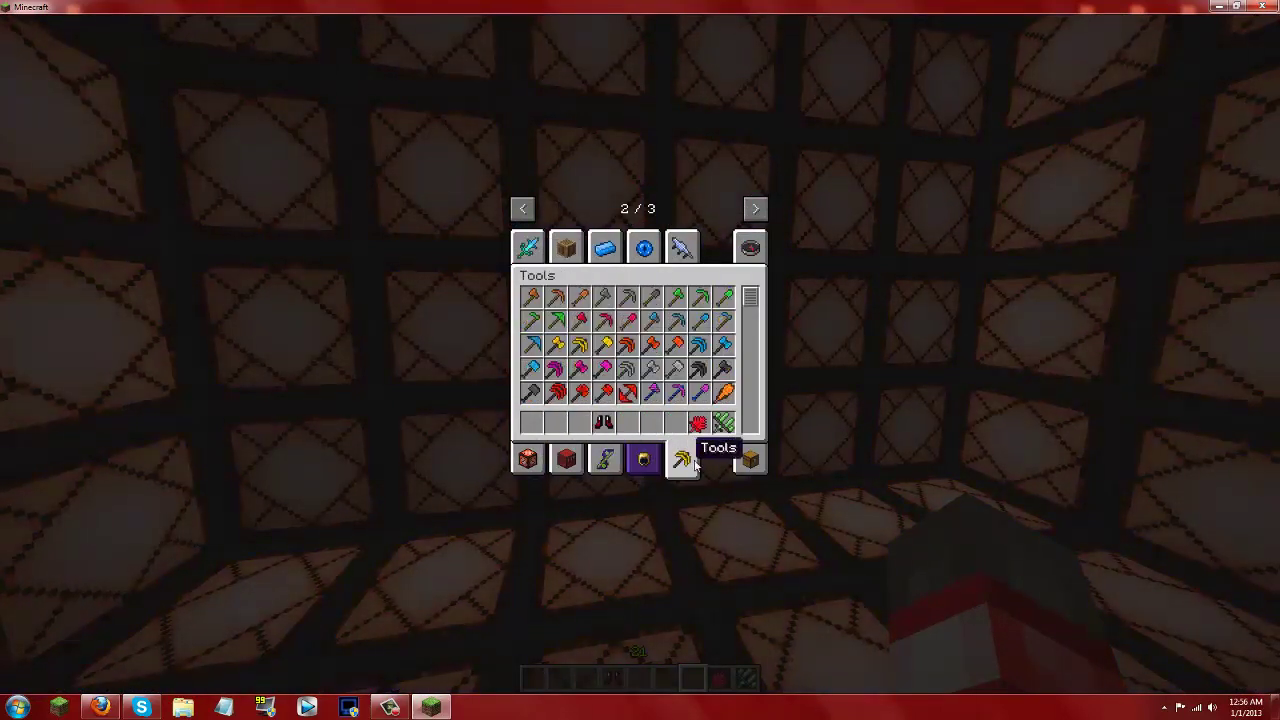
pyautogui.click(748, 459)
# - Check the third-person view with F5, then mine a hole through the lamp wall
pyautogui.press('e')
pyautogui.press('F5')
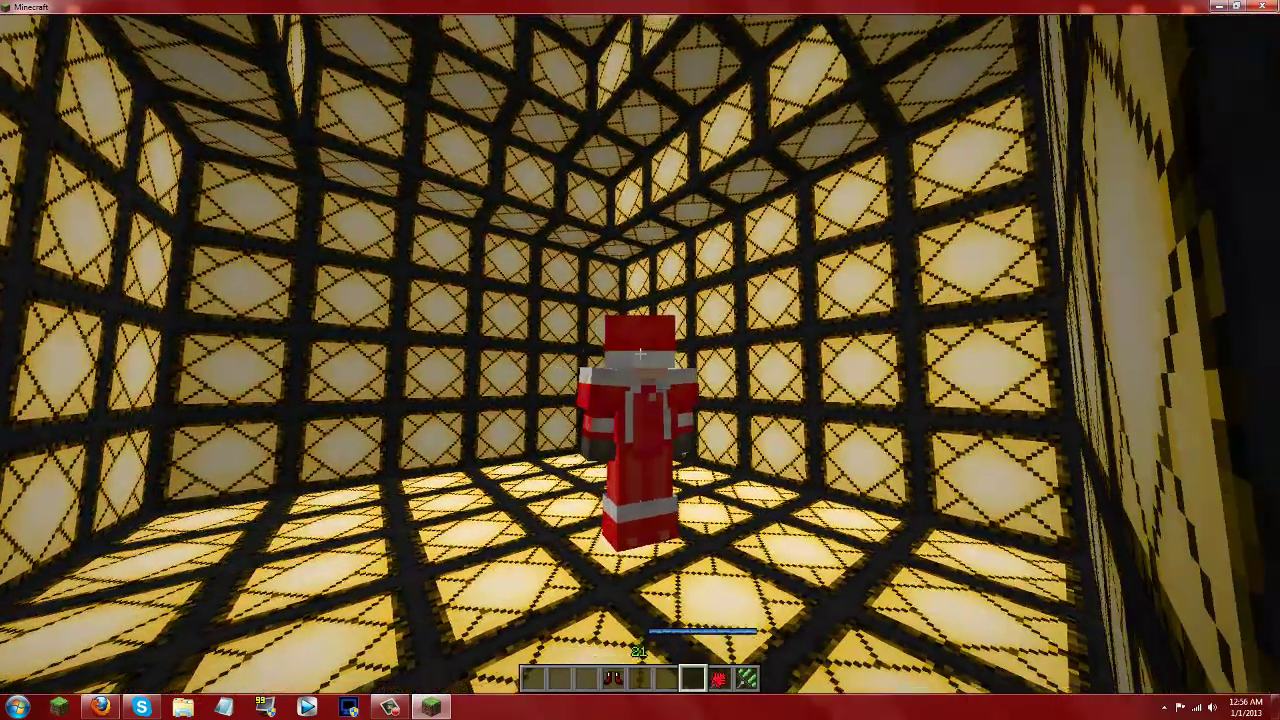
pyautogui.press('F5')
pyautogui.click(640, 352)
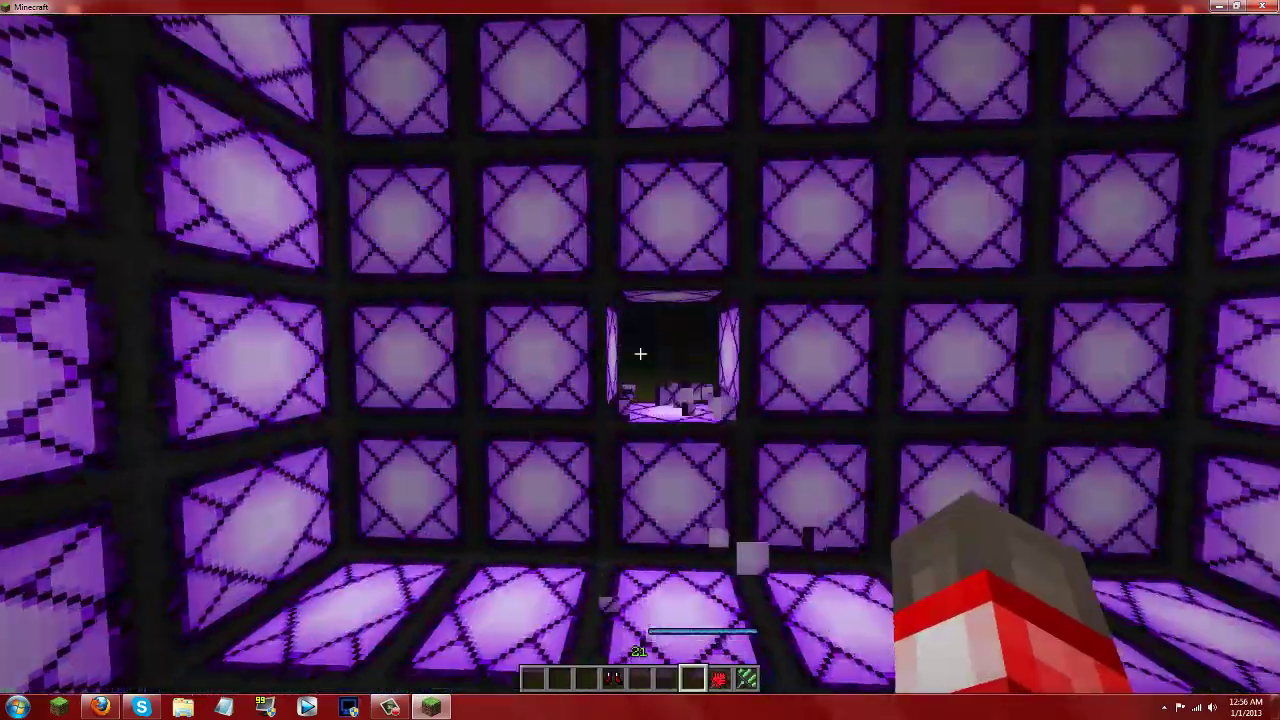
pyautogui.click(640, 352)
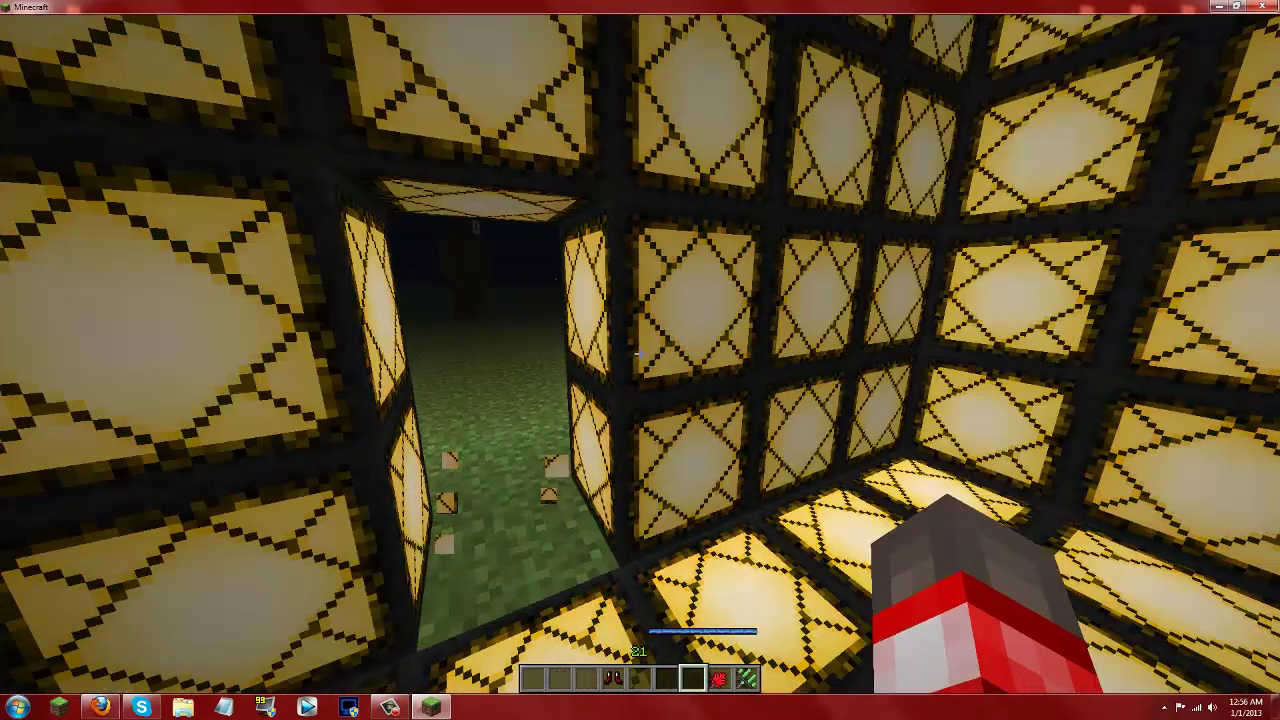
pyautogui.click(640, 352)
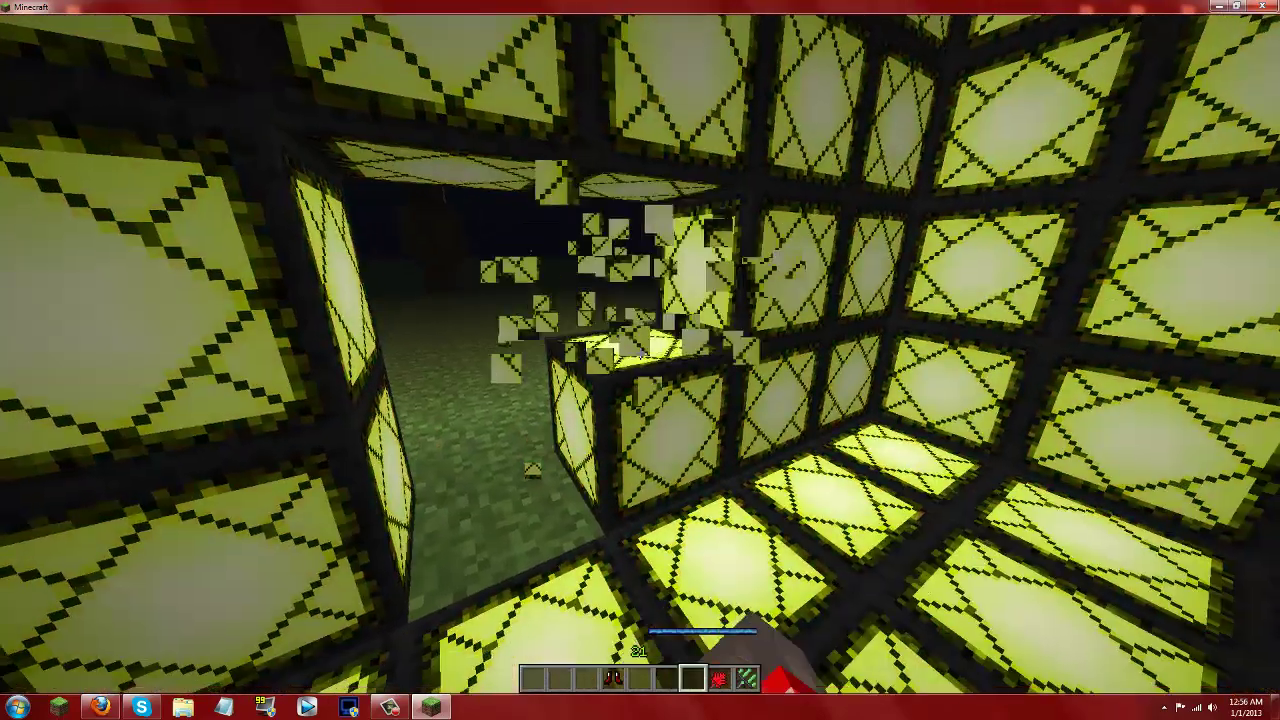
pyautogui.press('w')
# - Change the Render Distance in Options > Video Settings and resume the game
pyautogui.press('Escape')
pyautogui.click(588, 302)
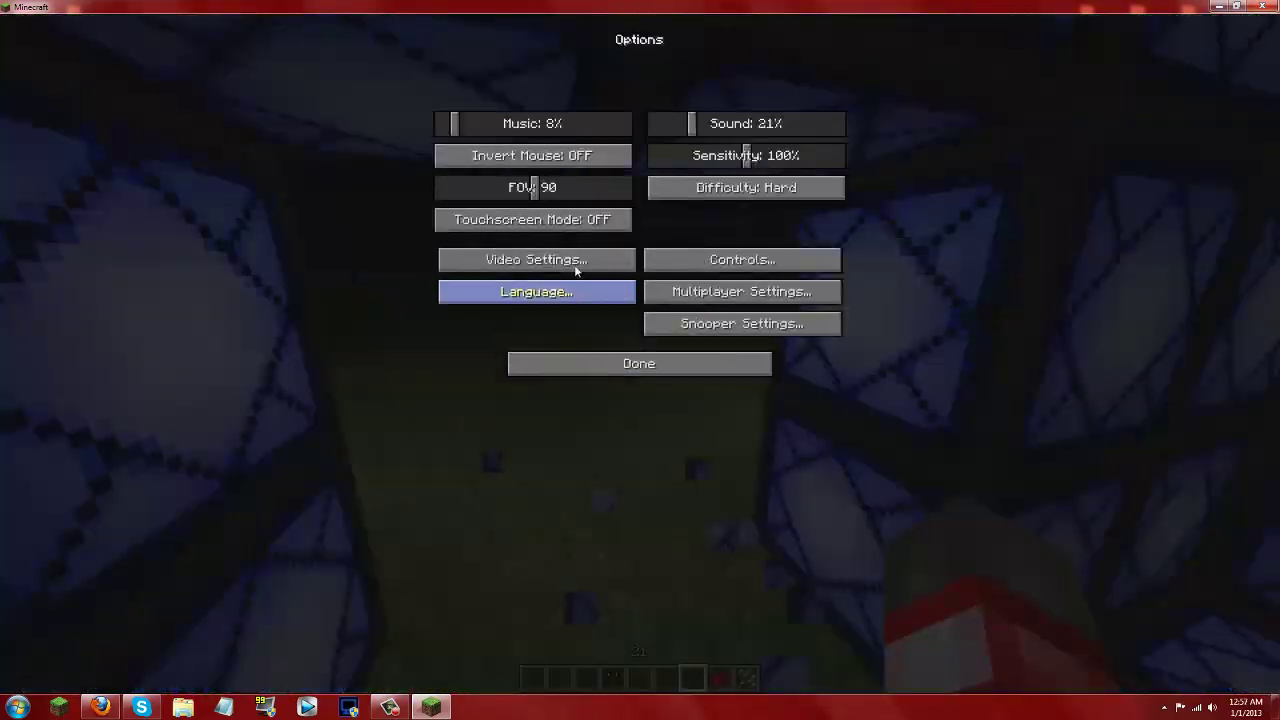
pyautogui.click(575, 262)
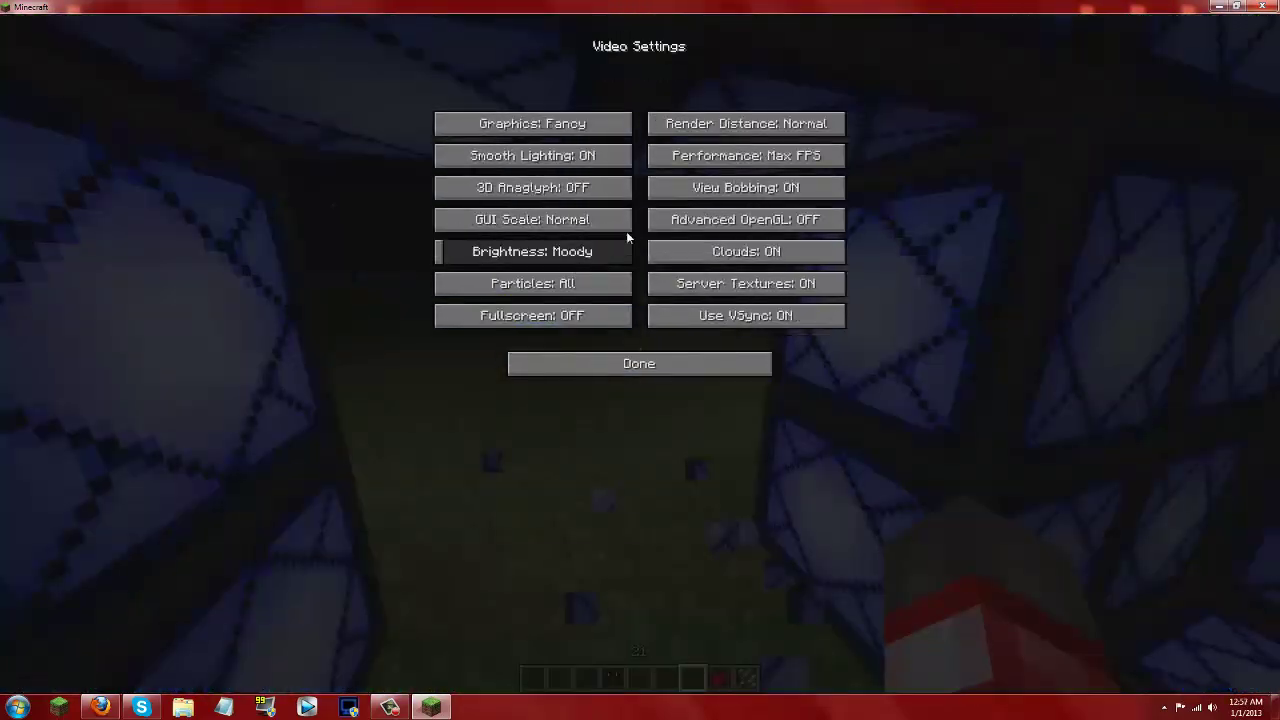
pyautogui.click(725, 122)
pyautogui.press('Escape')
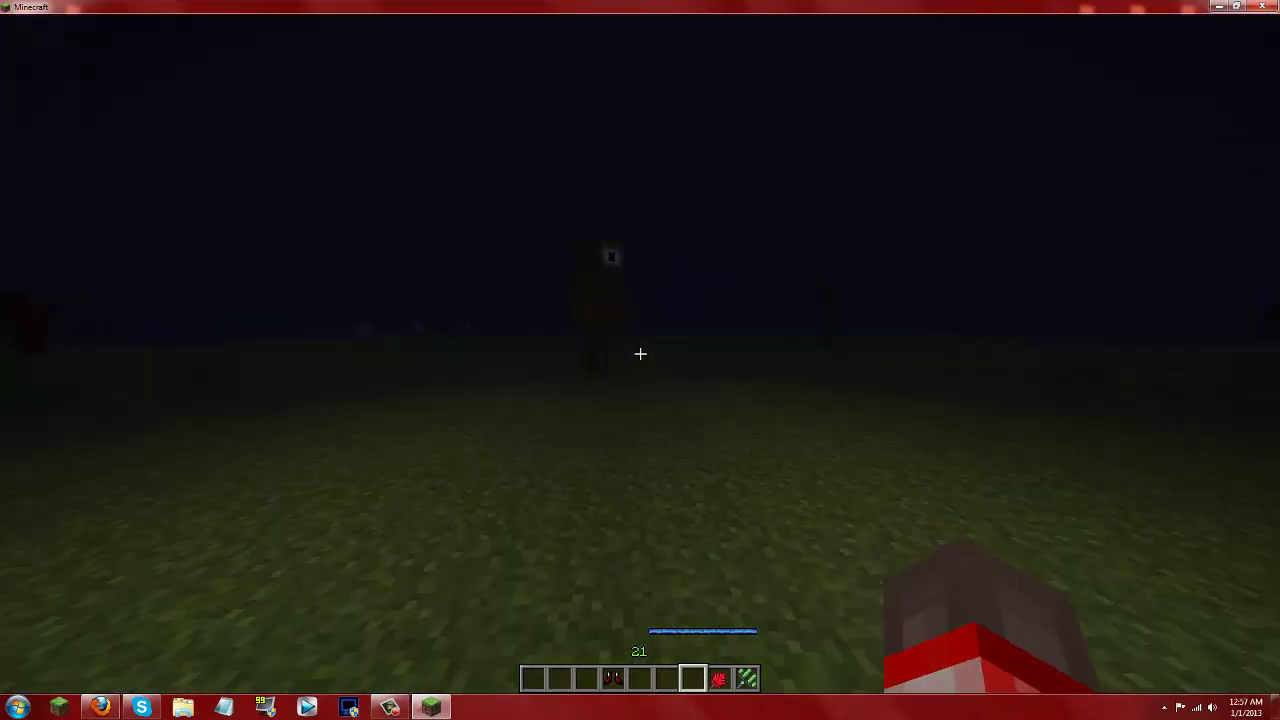
# - Approach the one-eyed red mob on the grassland and attack it until it dies
pyautogui.press('w')
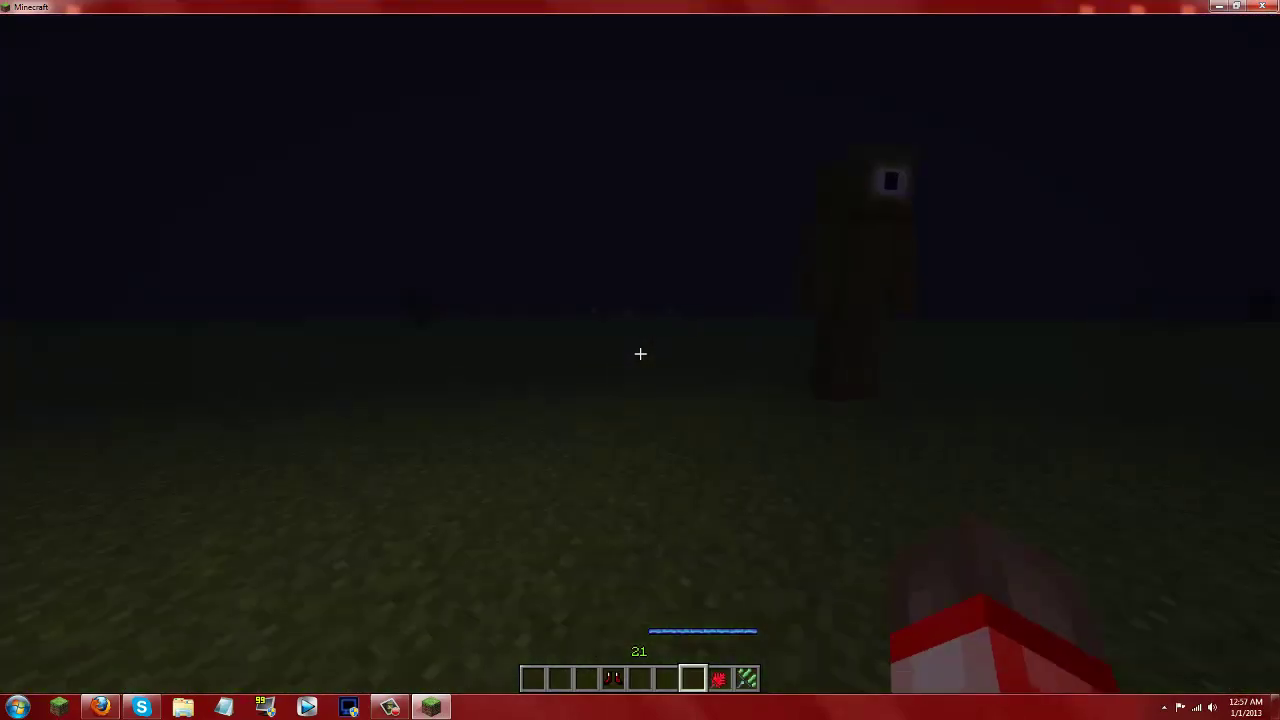
pyautogui.press('w')
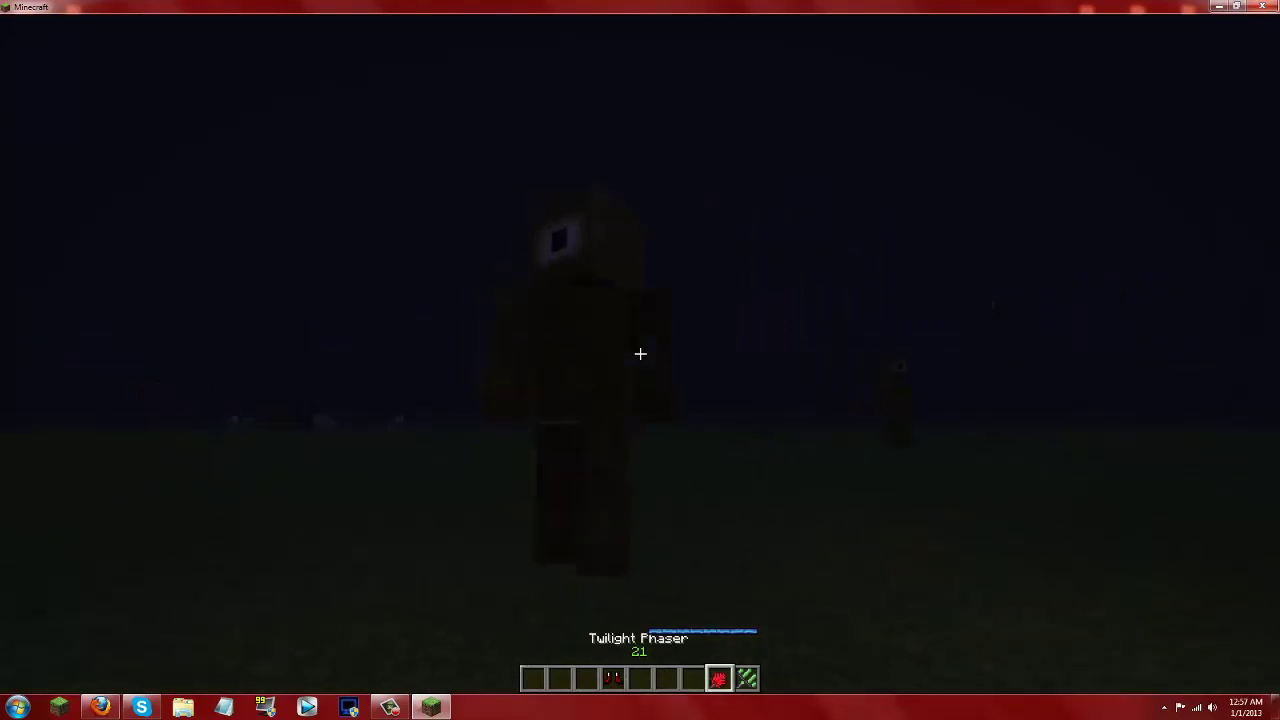
pyautogui.click(640, 353)
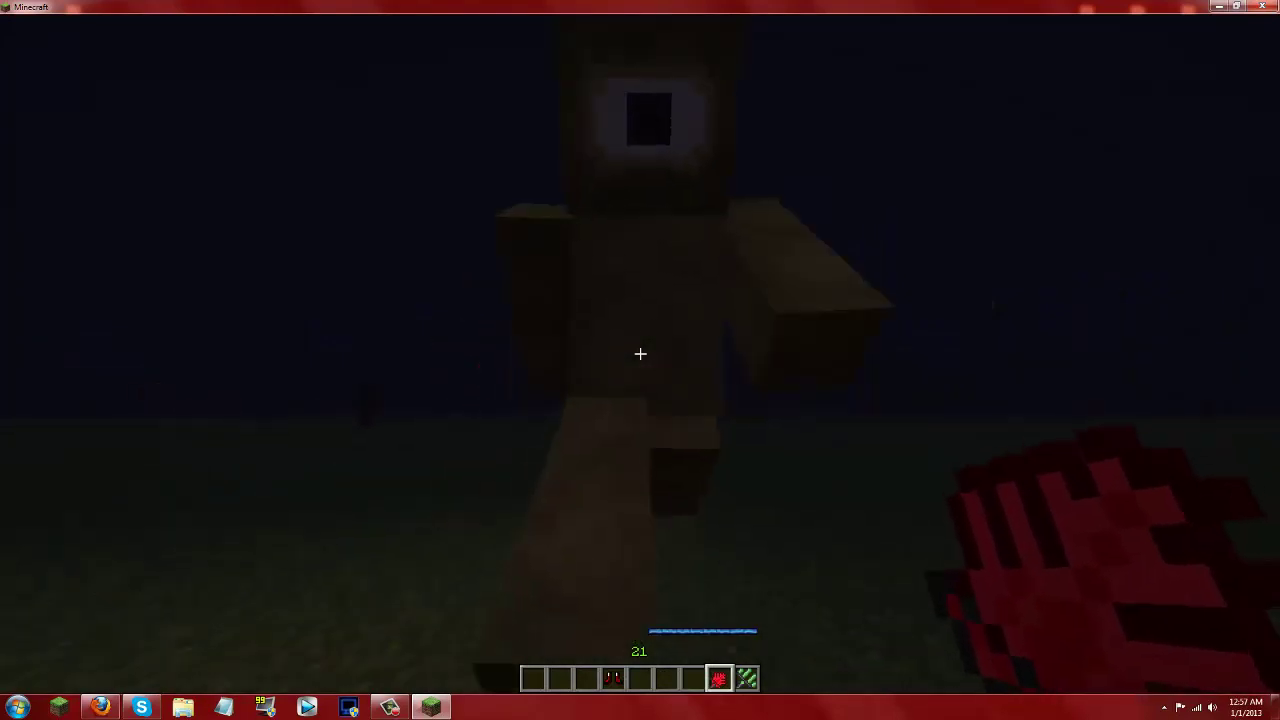
pyautogui.click(640, 353)
pyautogui.press('e')
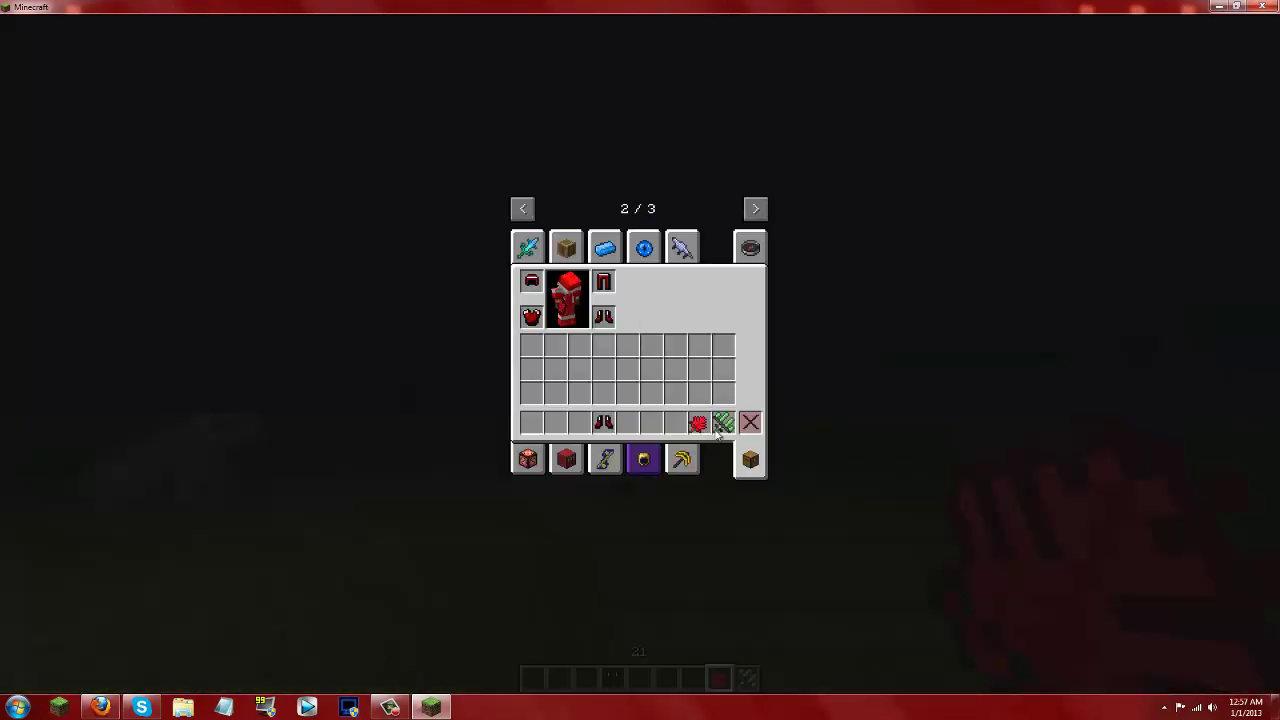
pyautogui.press('e')
pyautogui.click(640, 353)
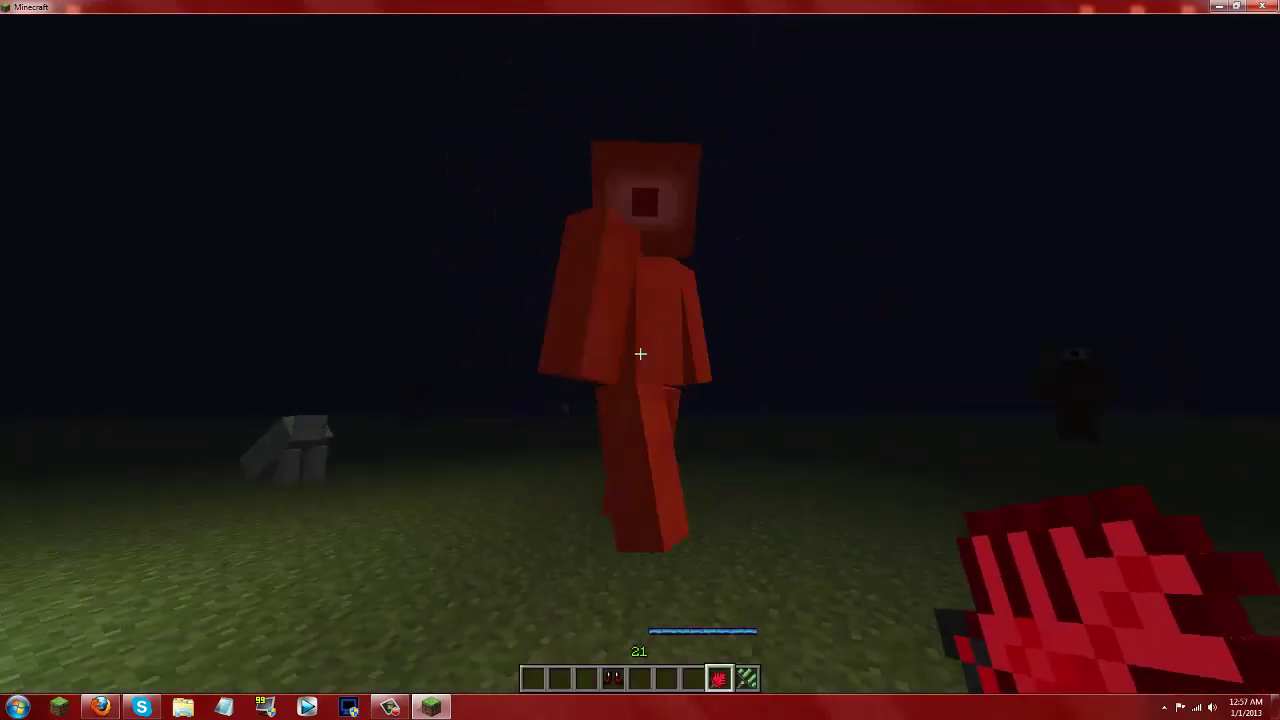
pyautogui.click(640, 353)
pyautogui.click(640, 353)
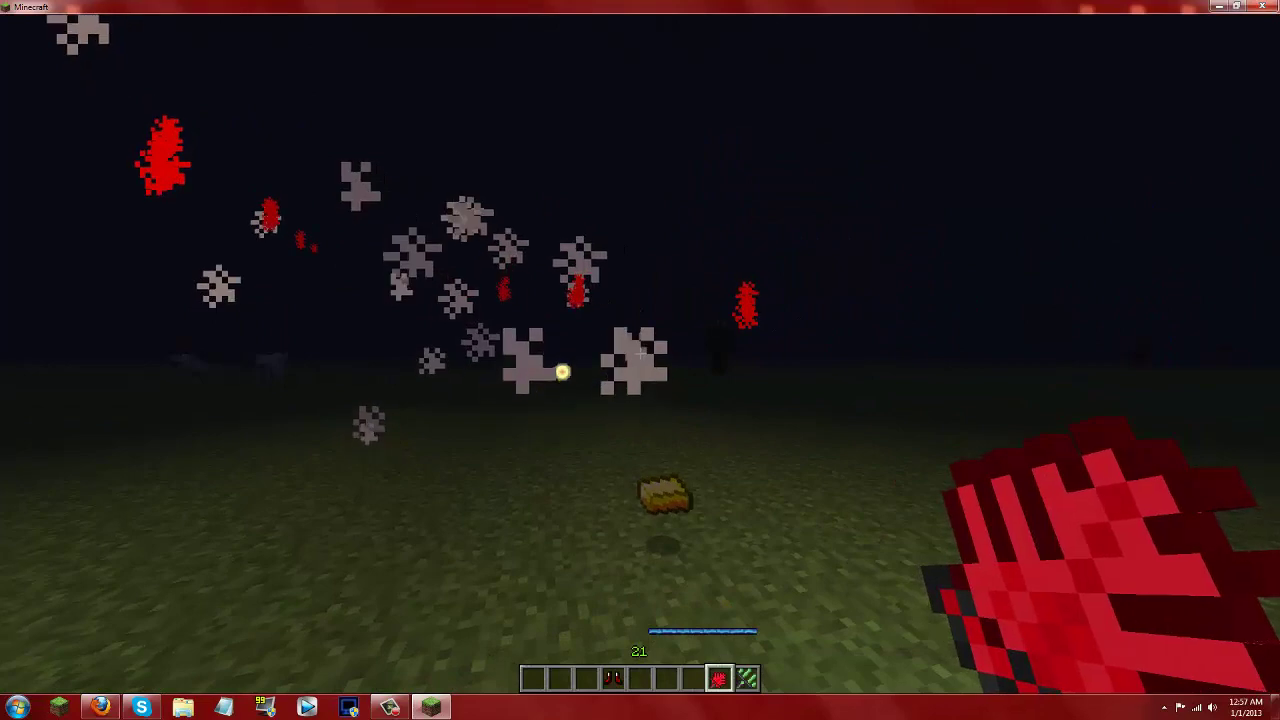
# - Collect the mob's dropped gold item and check the Herbalism creative category
pyautogui.press('w')
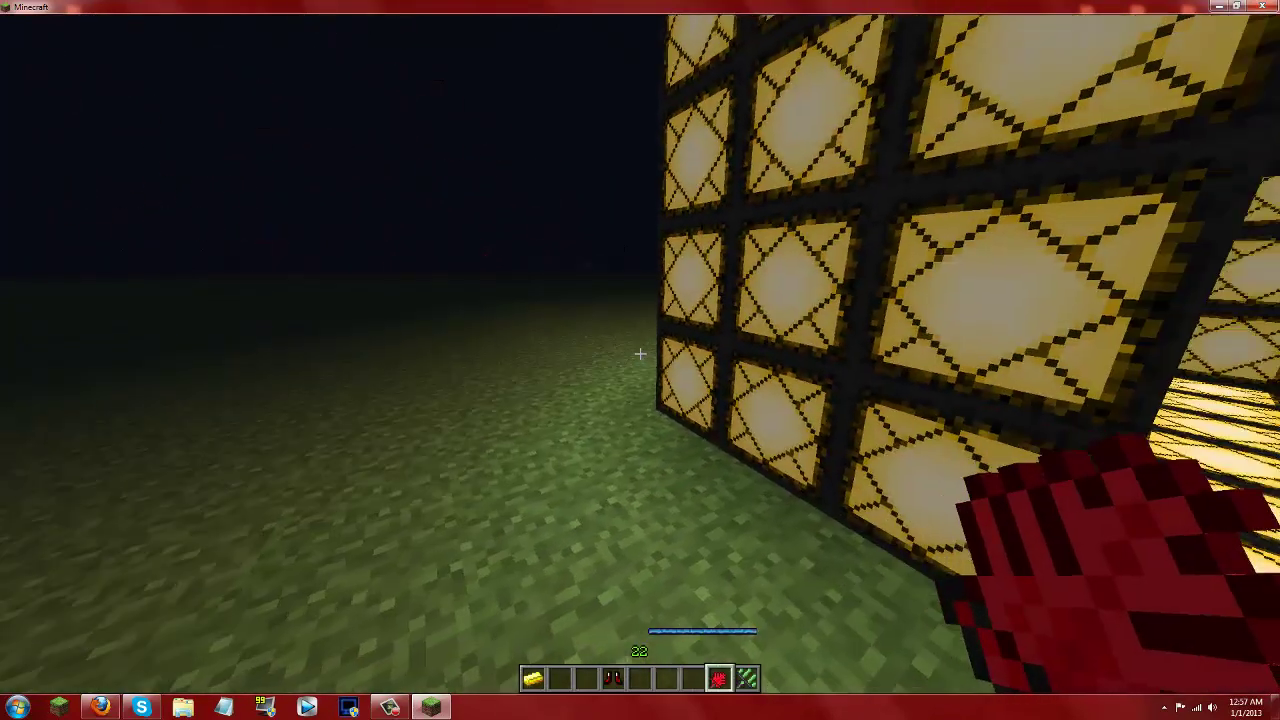
pyautogui.press('e')
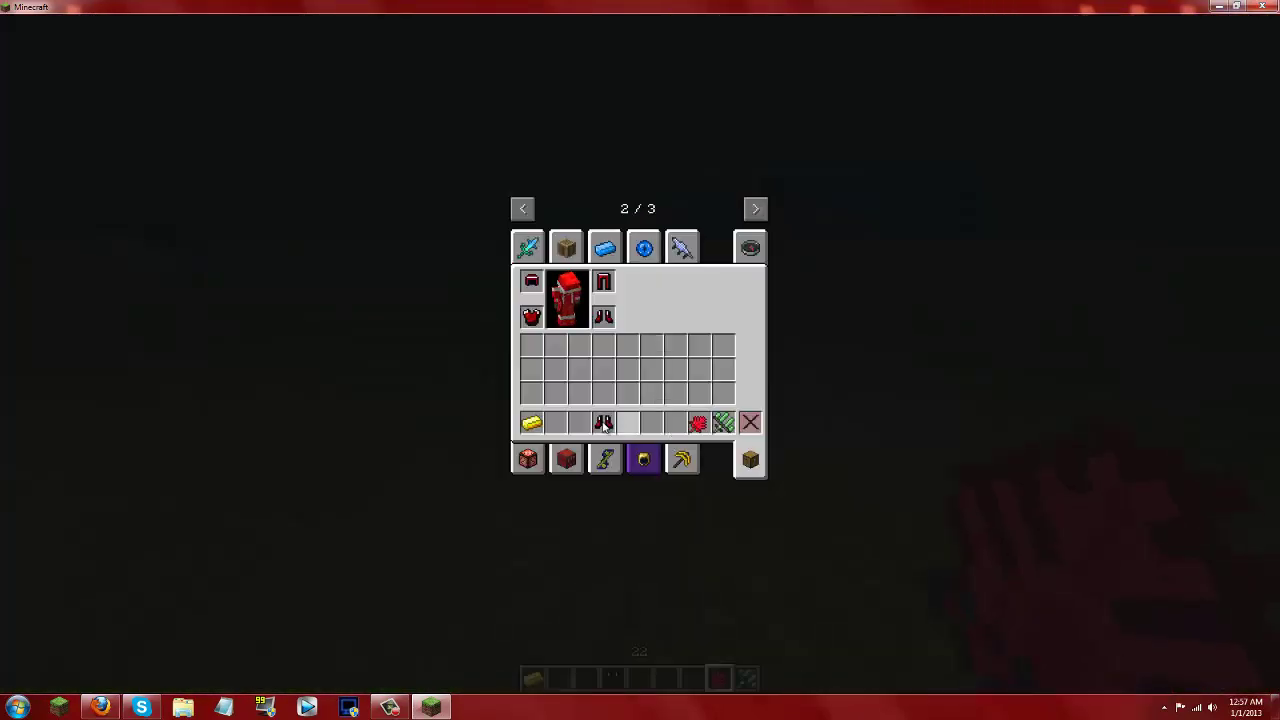
pyautogui.click(598, 462)
pyautogui.press('e')
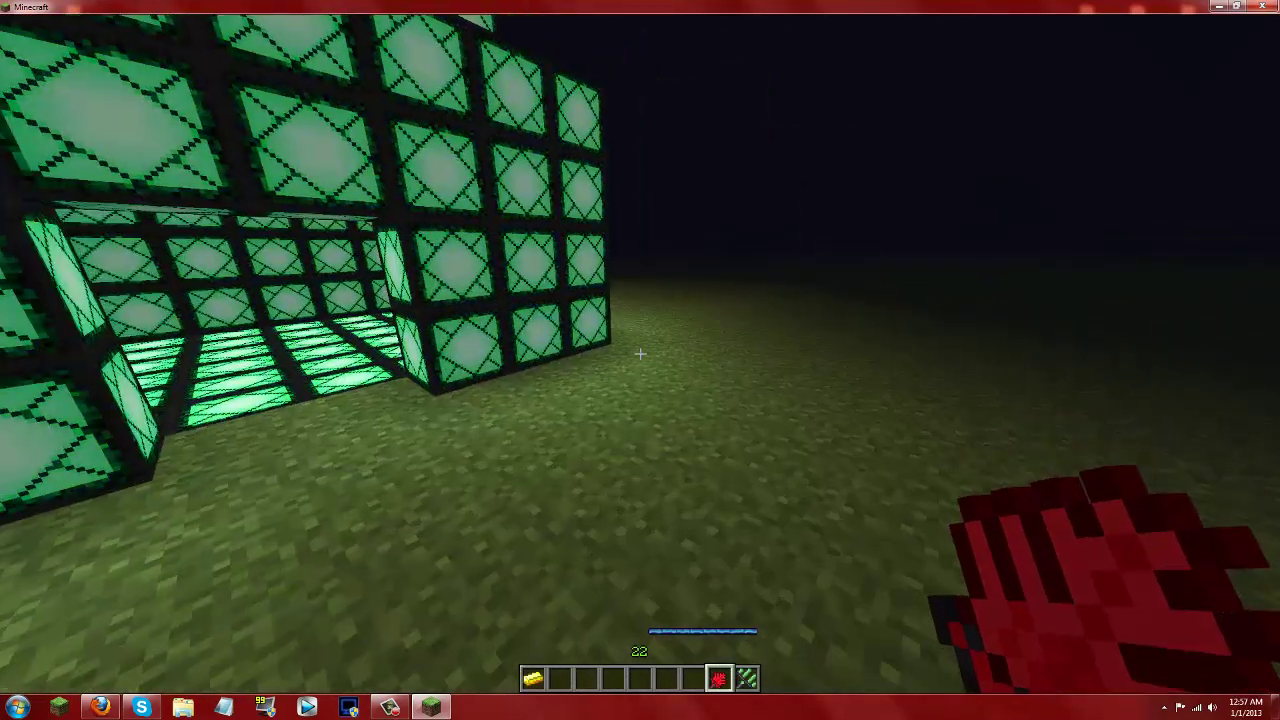
# - Kill the purple creature with the Halite Blade in slot 9, then fly around the lamp pyramid
pyautogui.press('9')
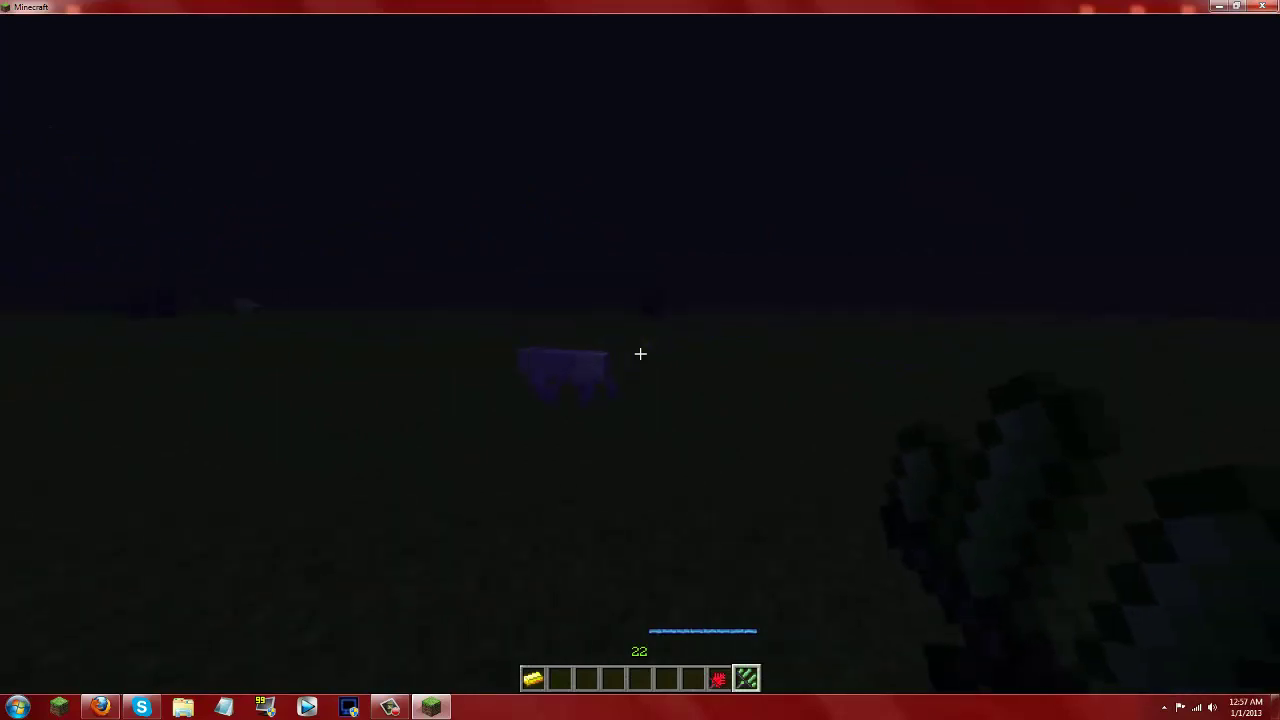
pyautogui.click(640, 353)
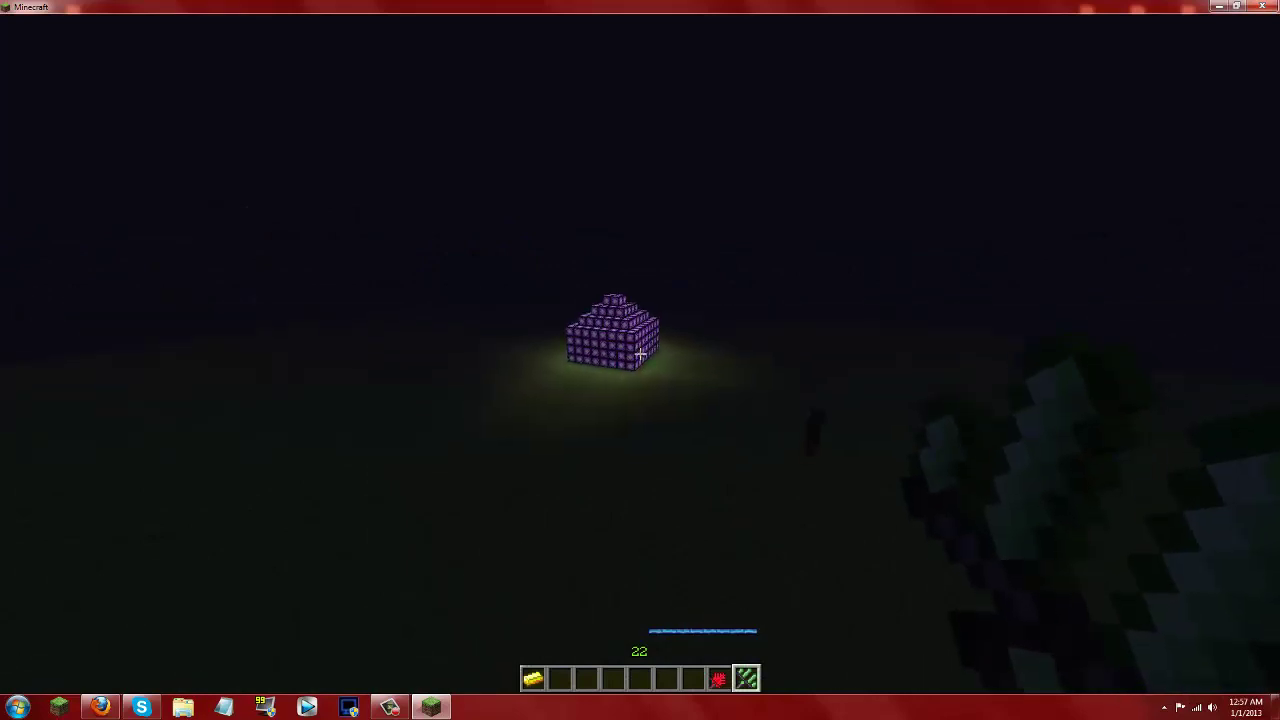
pyautogui.press('w')
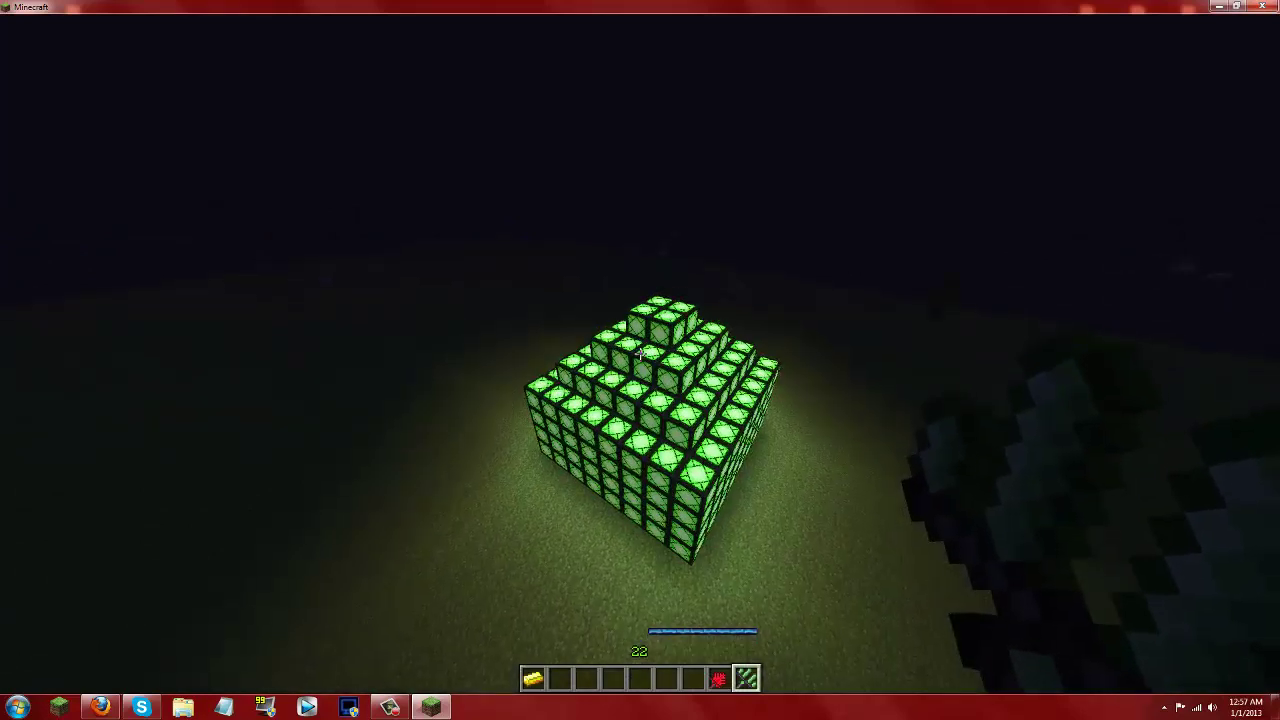
pyautogui.press('w')
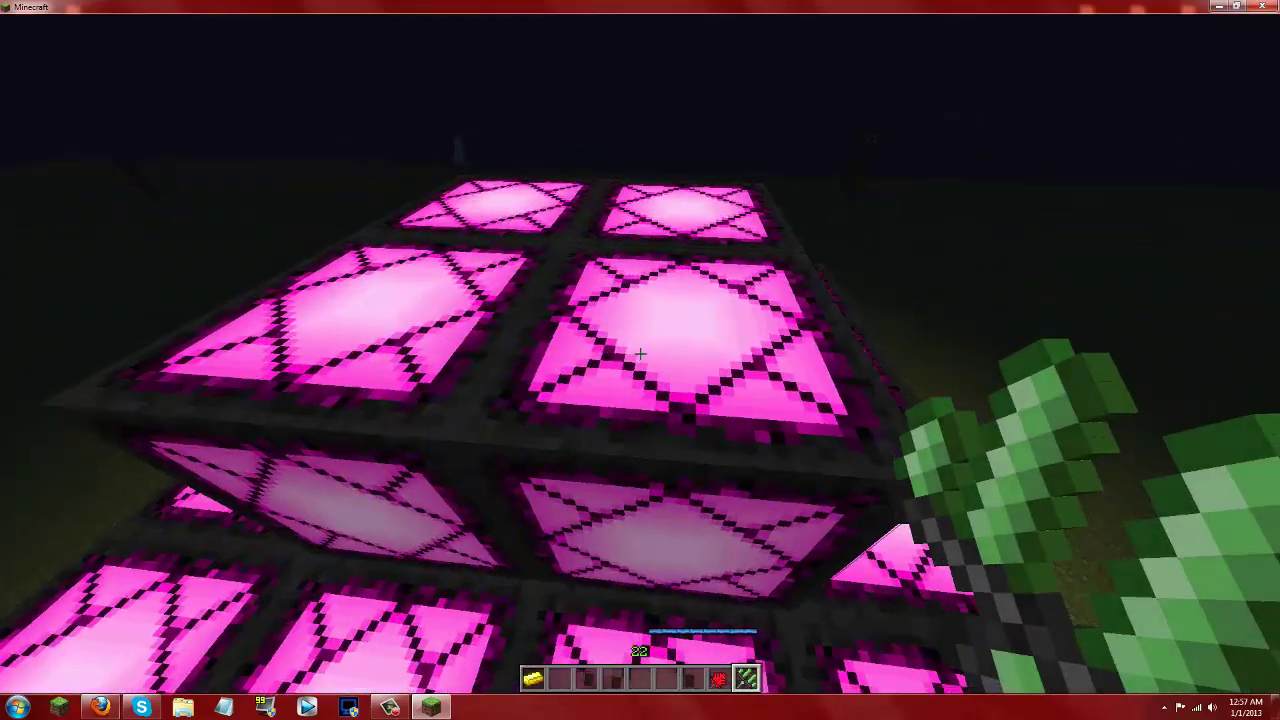
pyautogui.press('space')
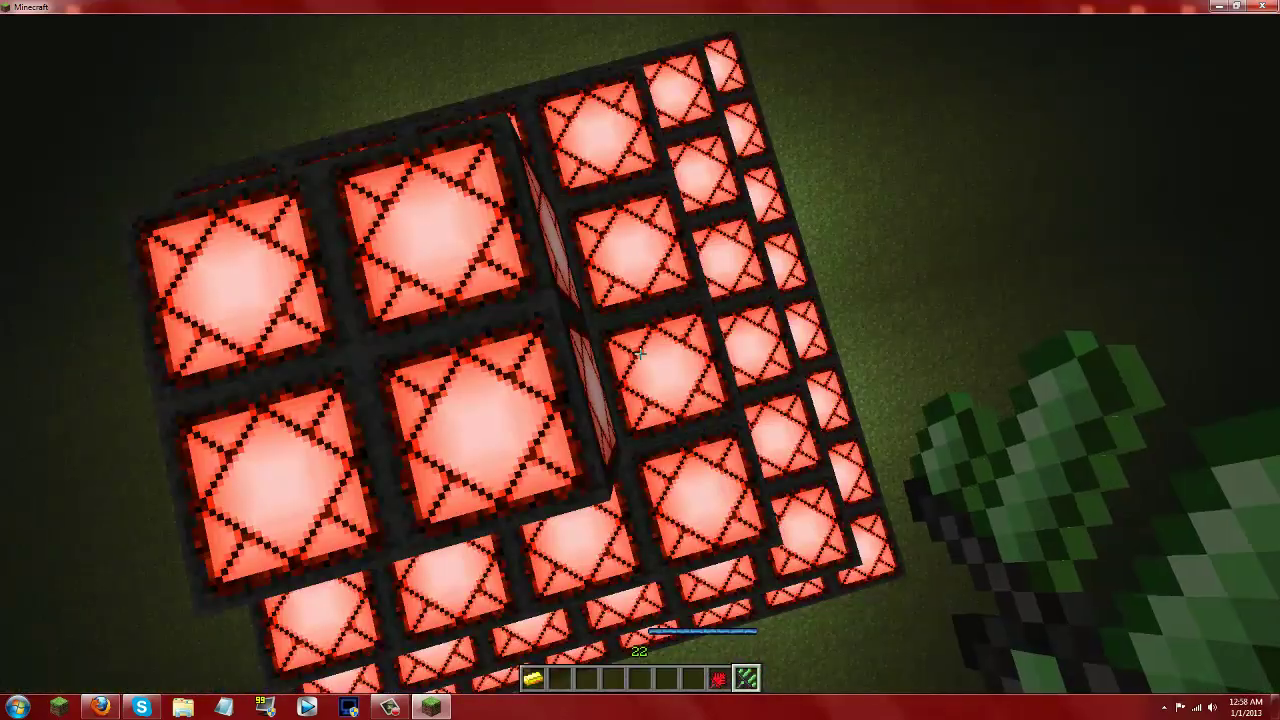
pyautogui.press('s')
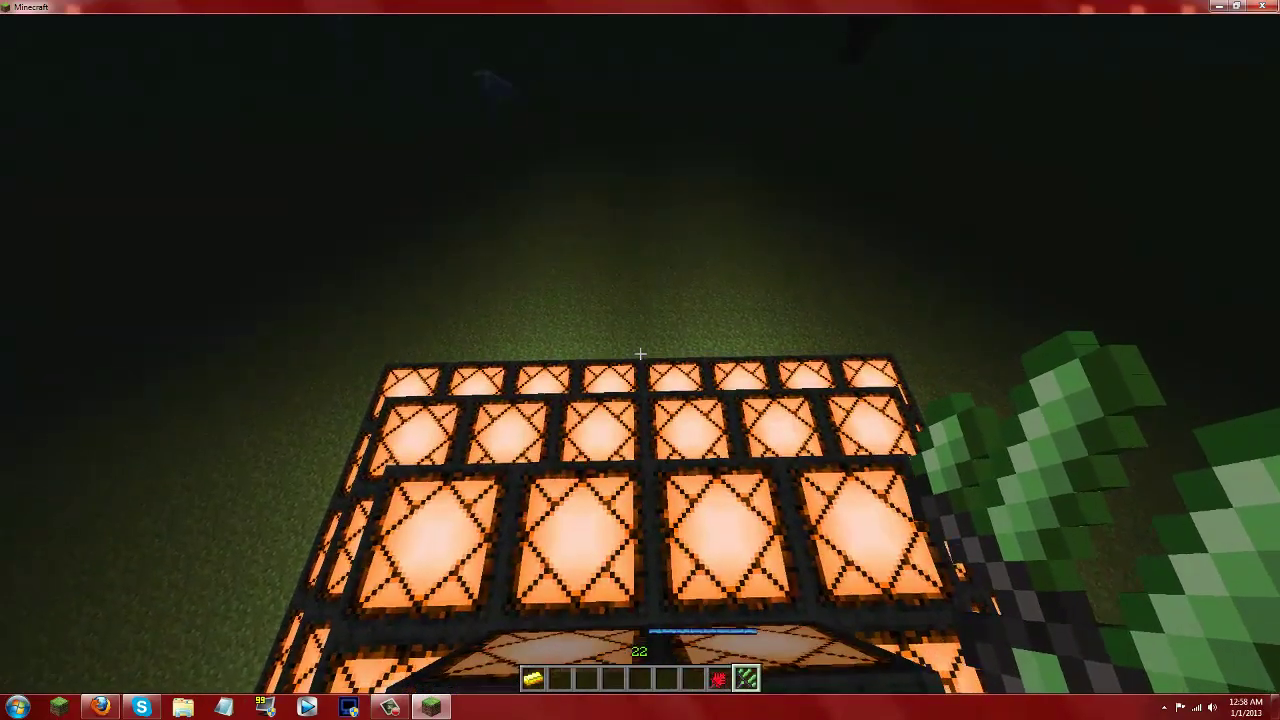
pyautogui.press('w')
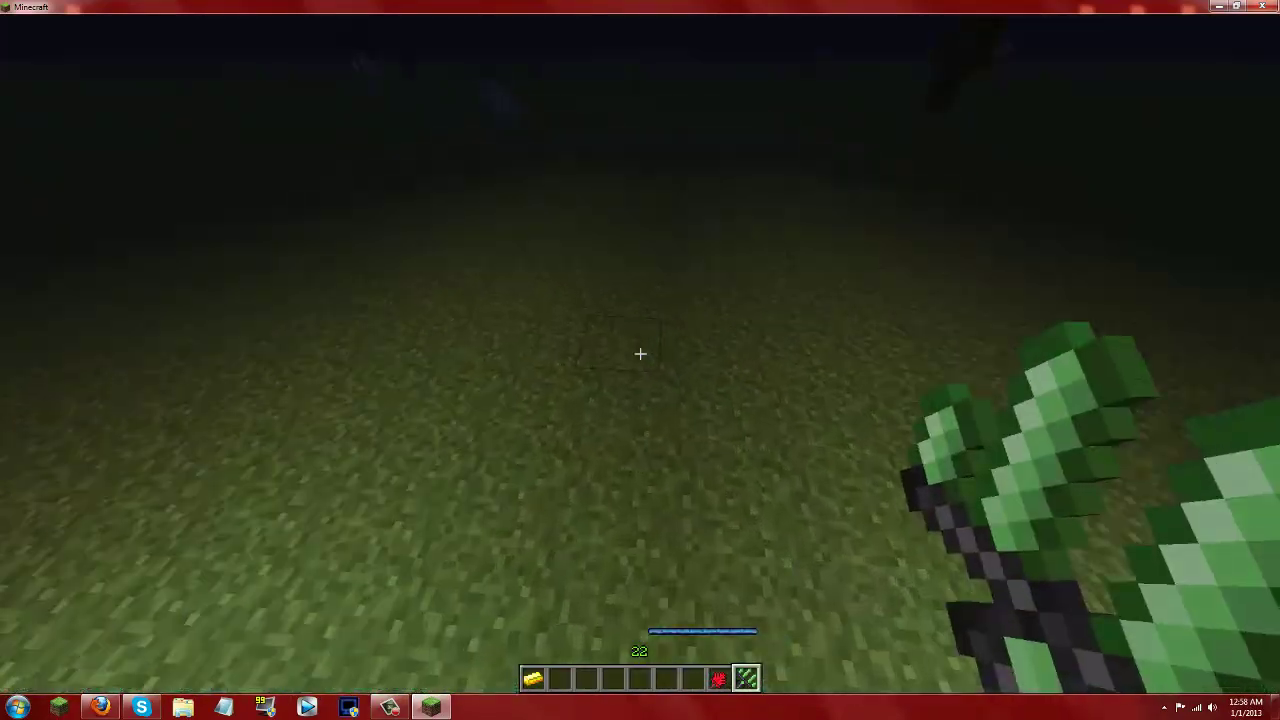